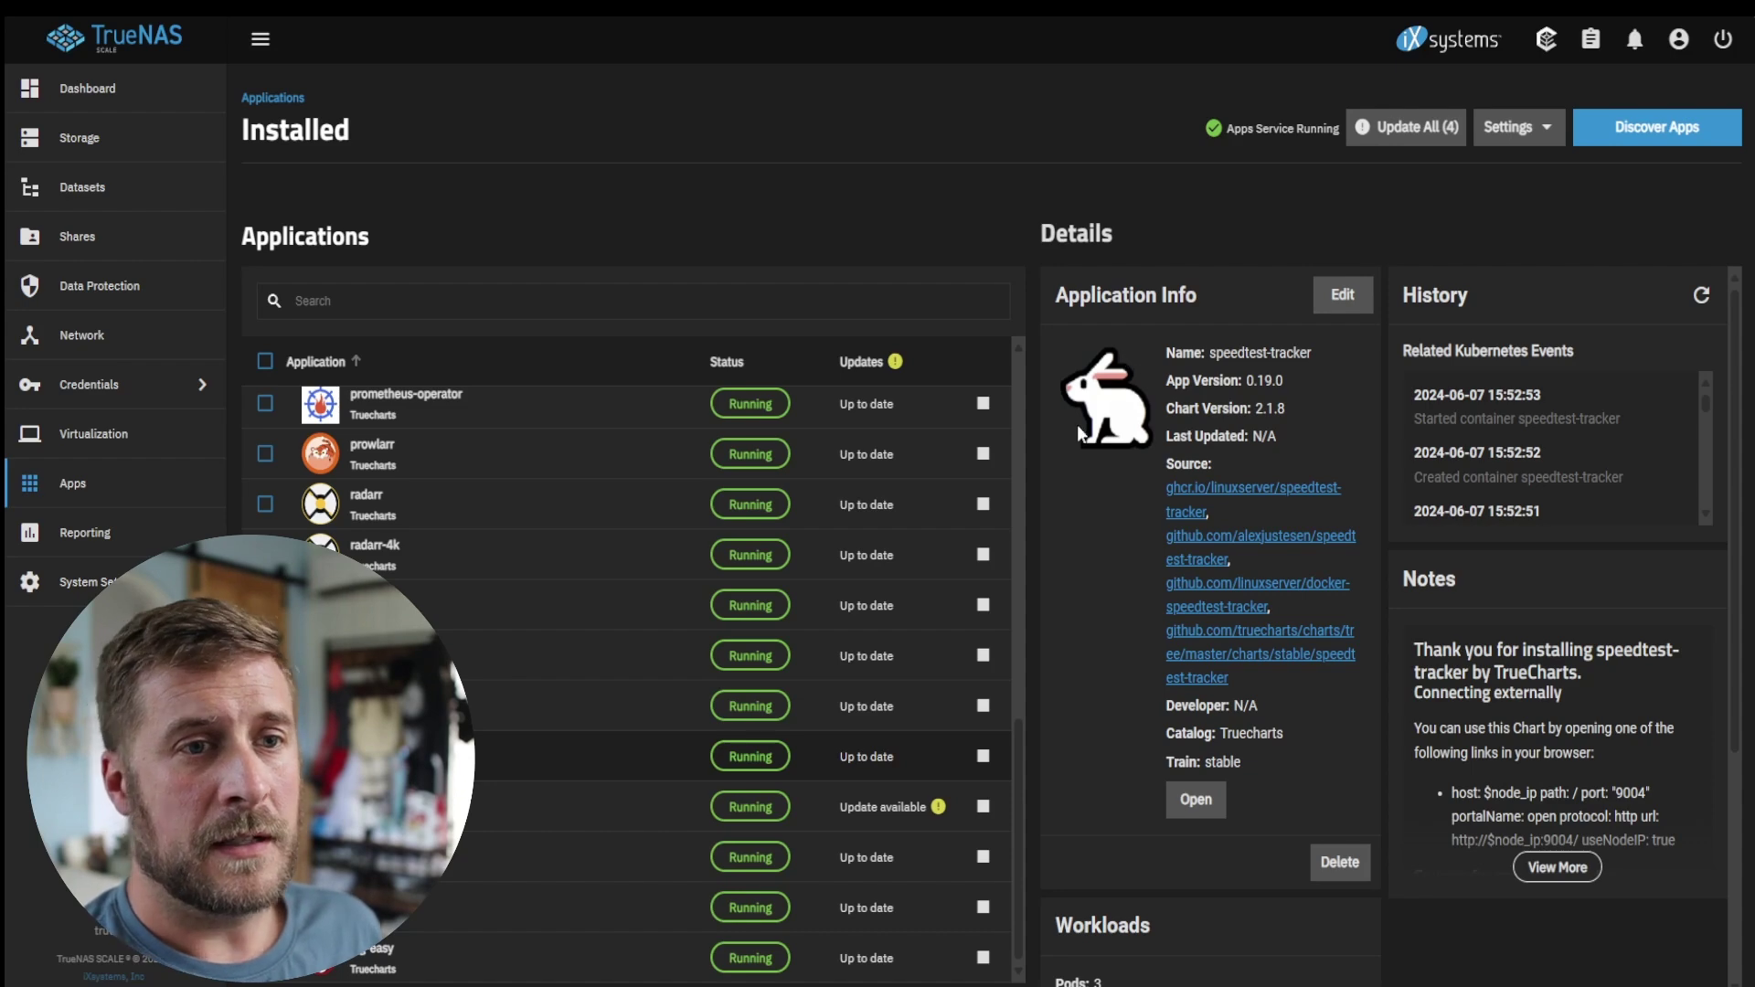
Step: Switch to the Speedtest Tracker tab and scroll through its Download, Upload, Ping and Latency history charts
{"action": "mouse_move", "coordinate": [1082, 426]}
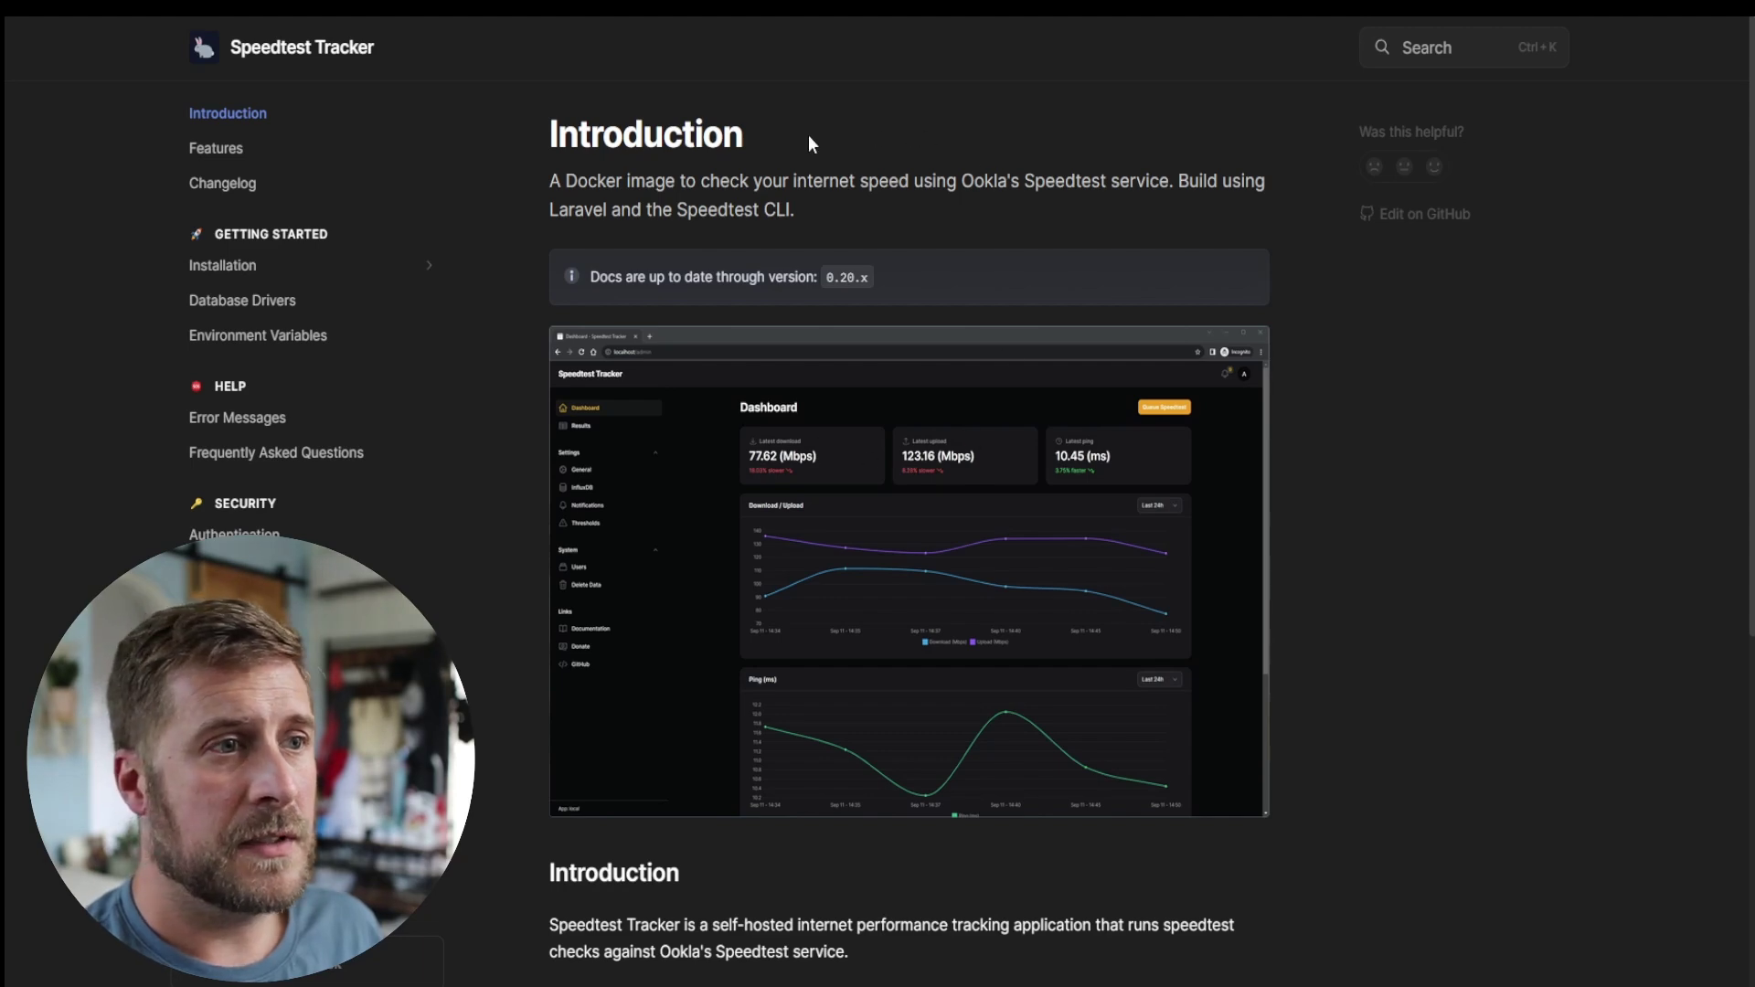
{"action": "scroll", "coordinate": [1275, 516], "scroll_direction": "down", "scroll_amount": 7}
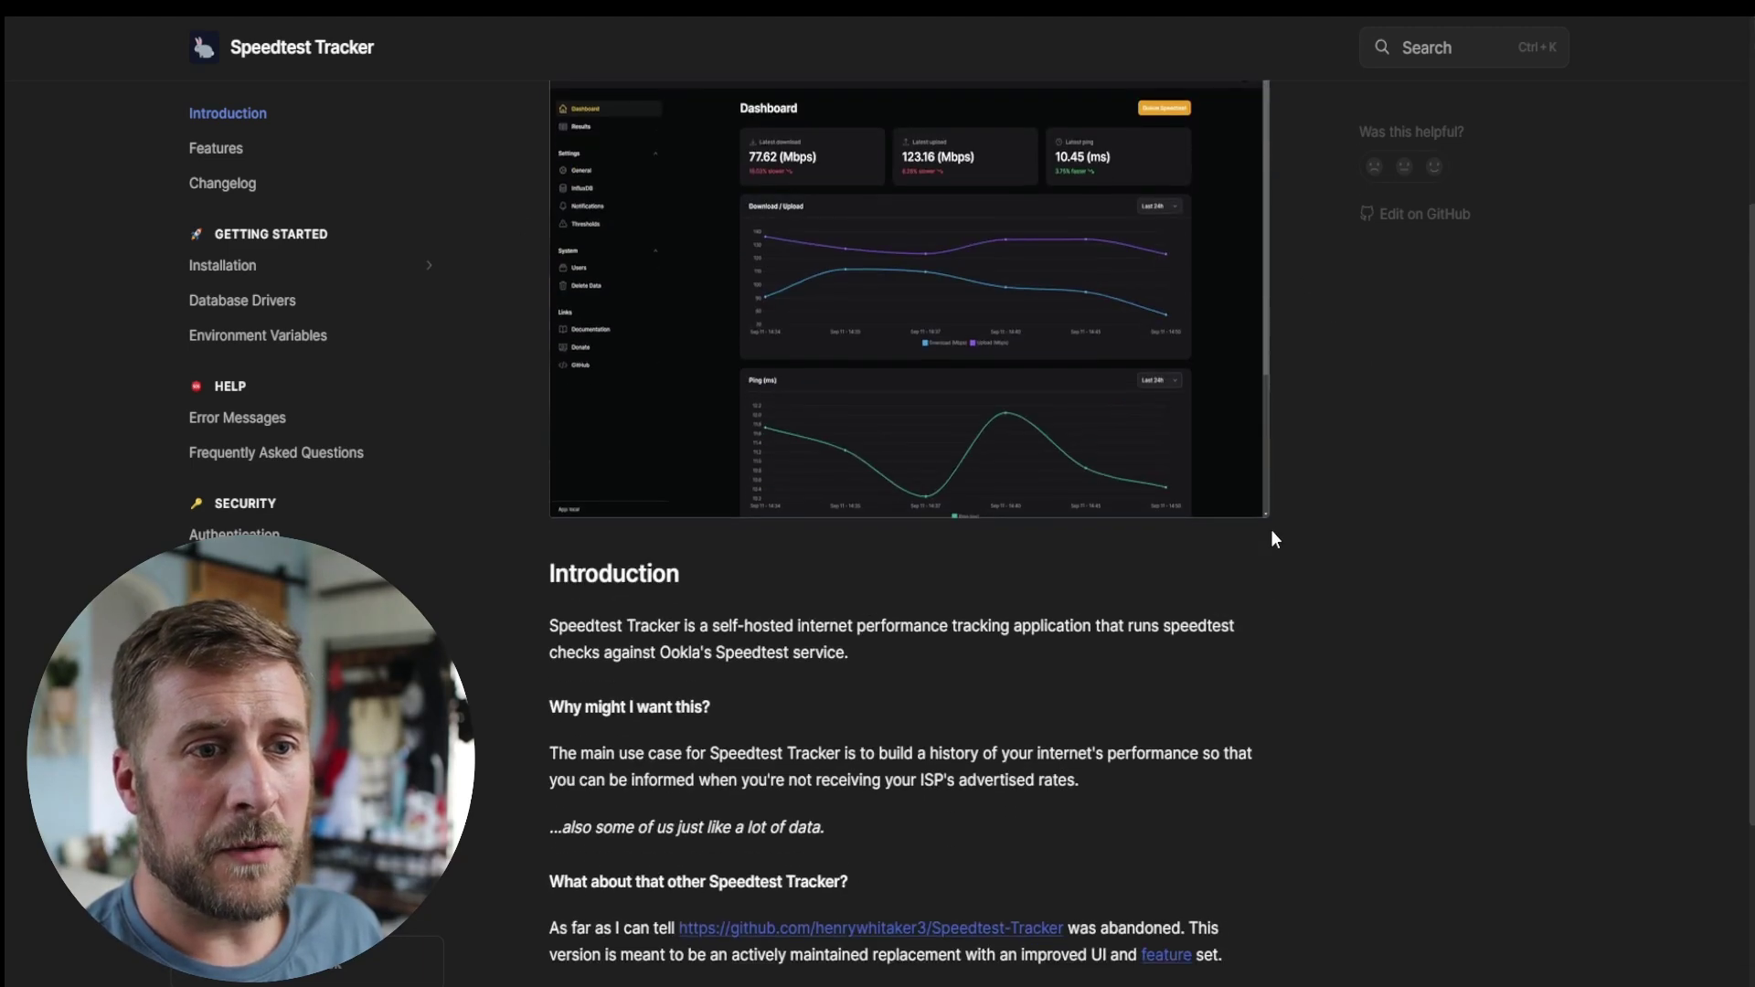
{"action": "scroll", "coordinate": [1294, 571], "scroll_direction": "up", "scroll_amount": 7}
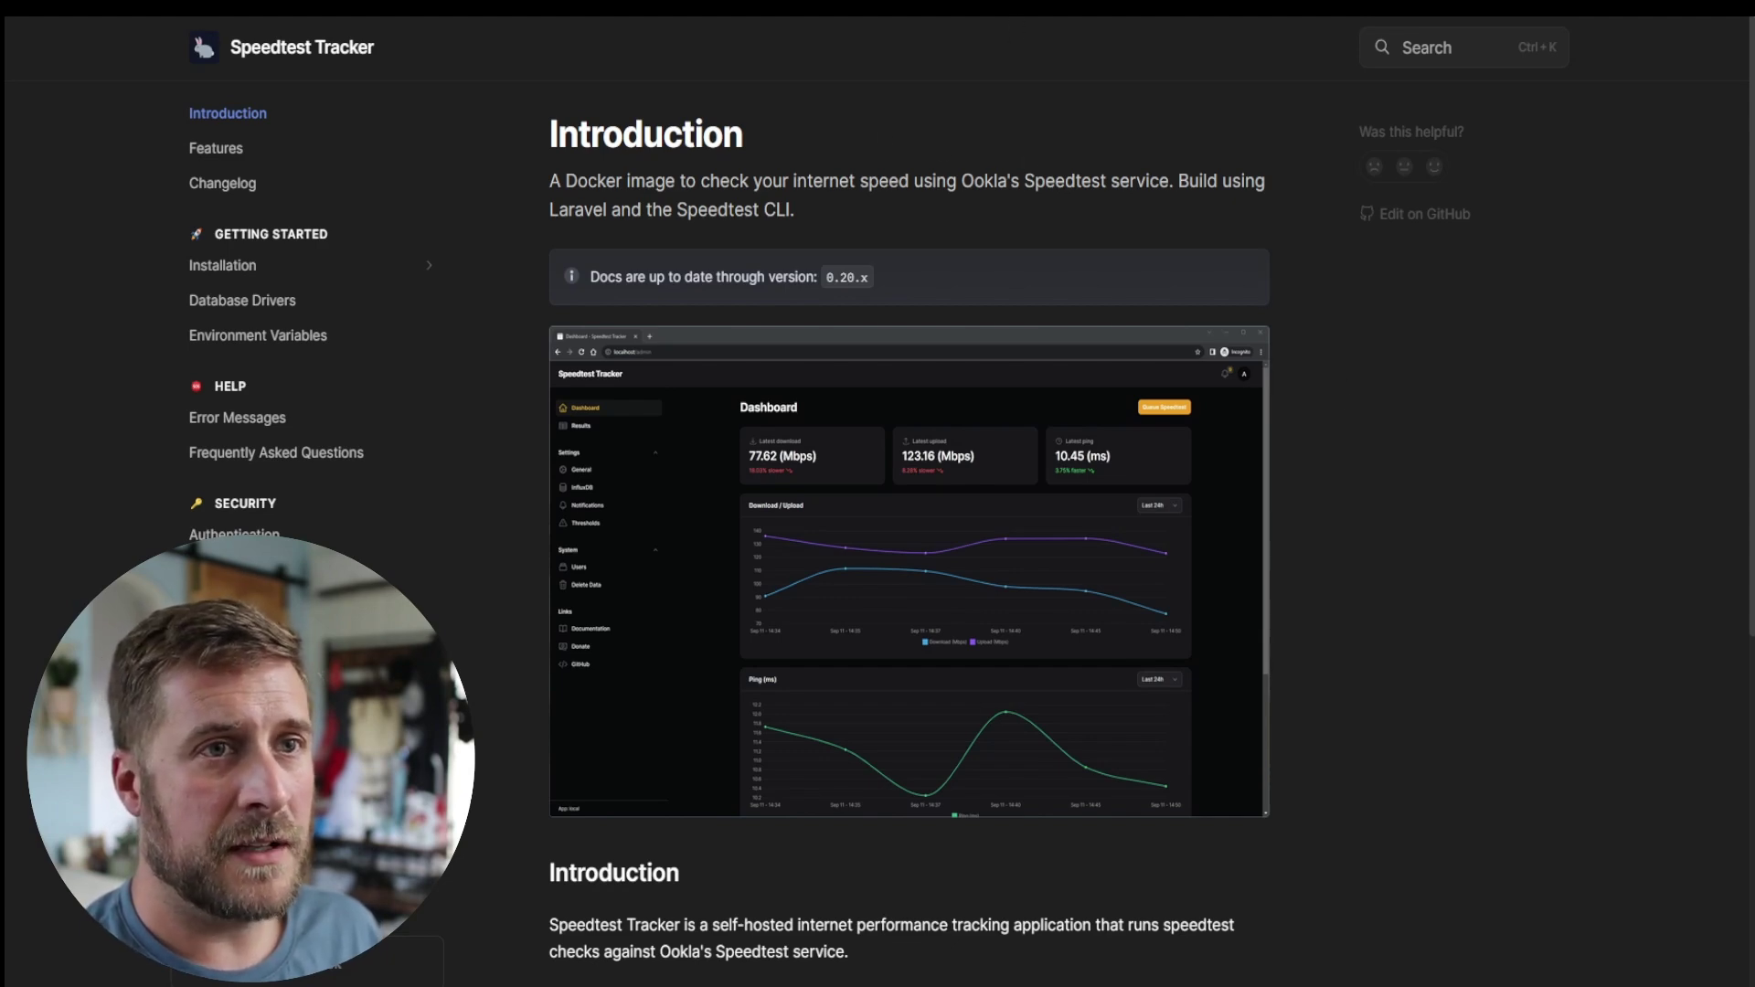
{"action": "key", "text": "ctrl+Tab"}
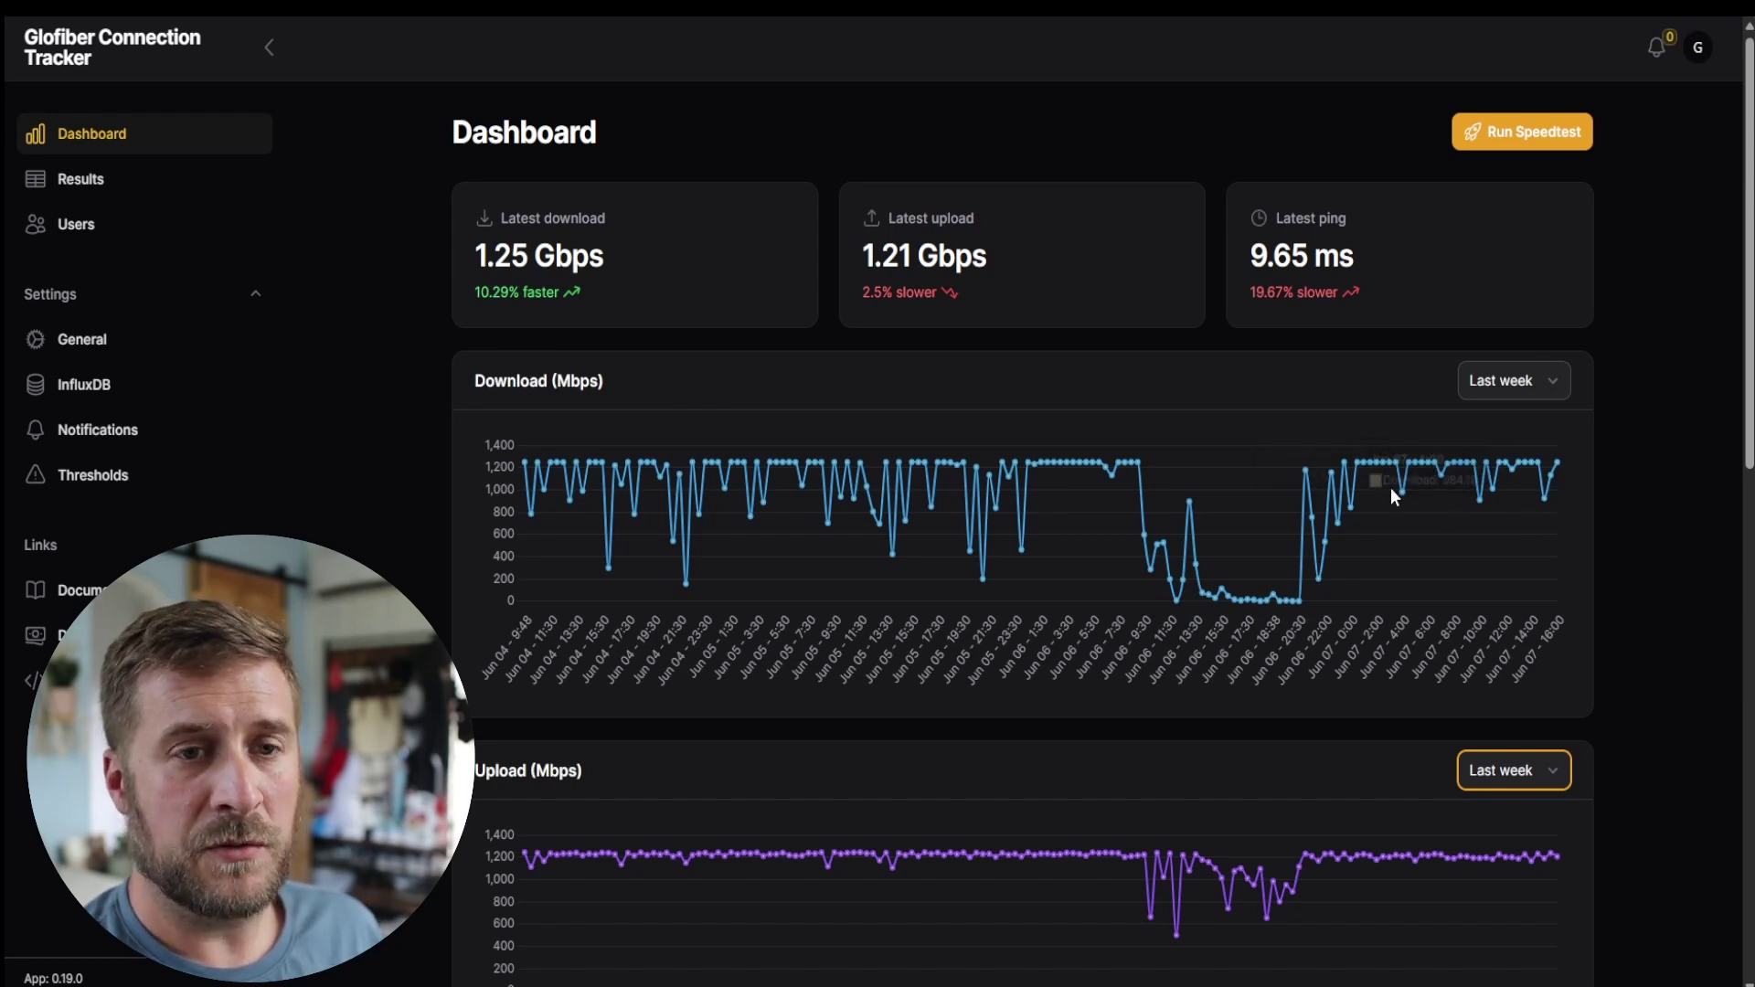
{"action": "scroll", "coordinate": [1524, 528], "scroll_direction": "down", "scroll_amount": 6}
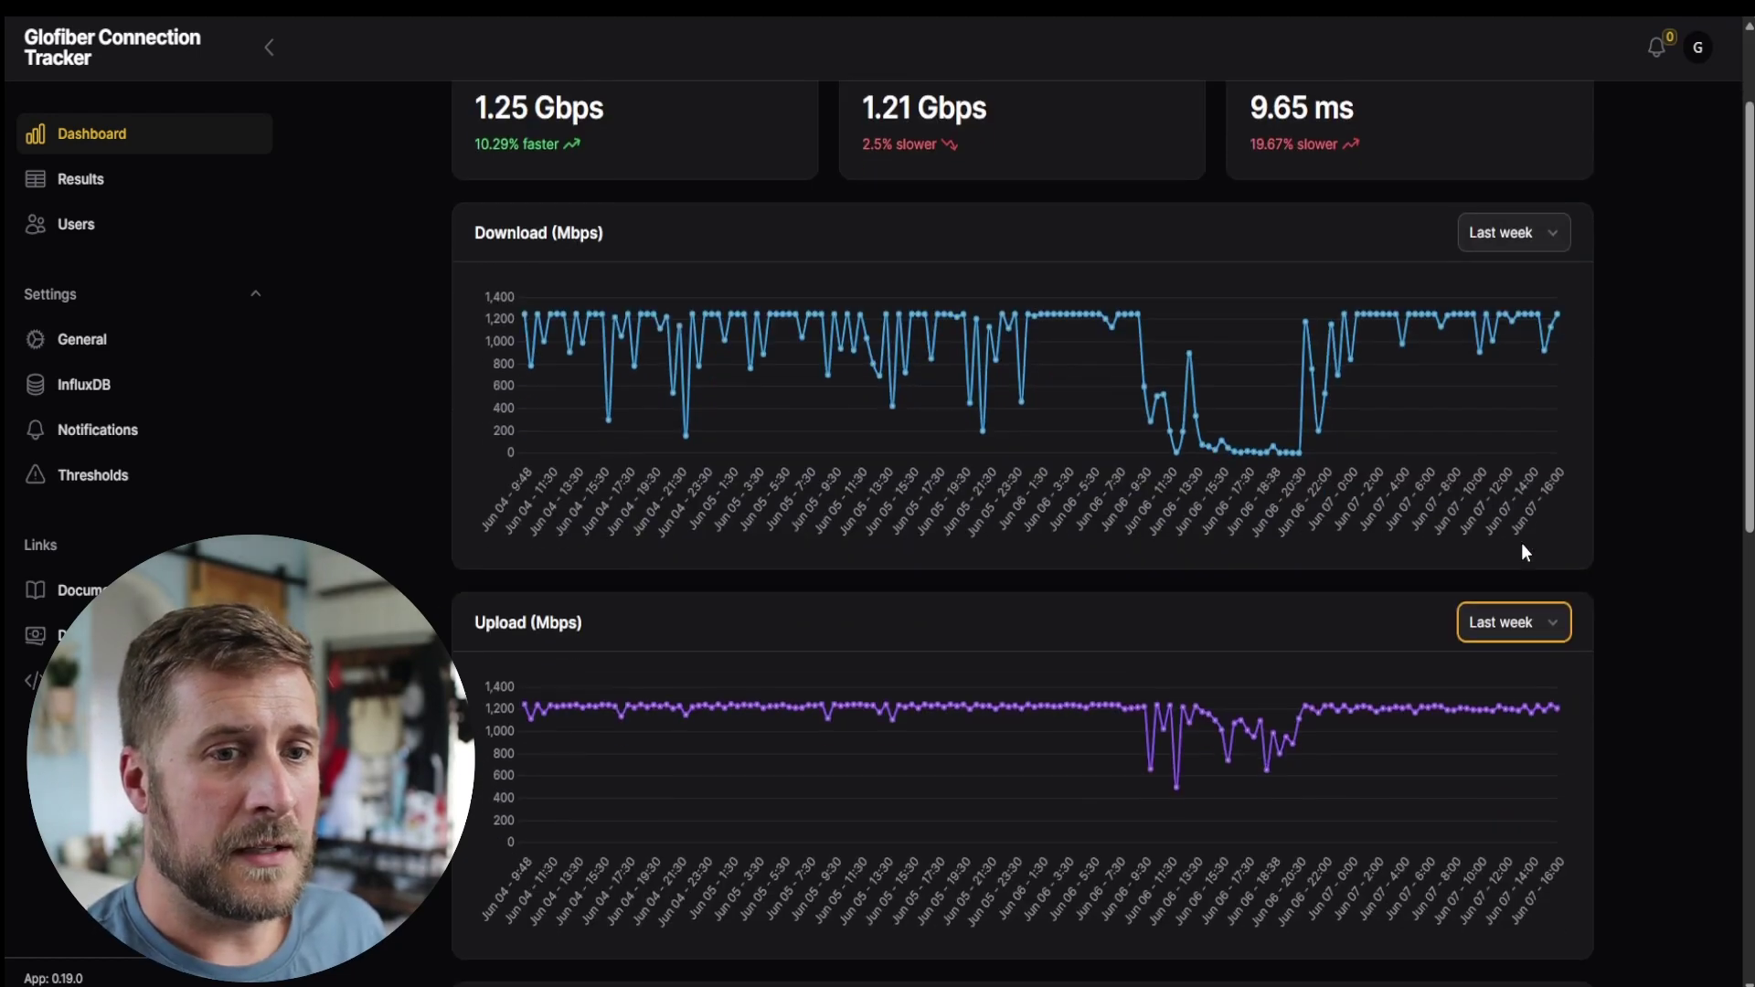
{"action": "scroll", "coordinate": [1506, 566], "scroll_direction": "down", "scroll_amount": 5}
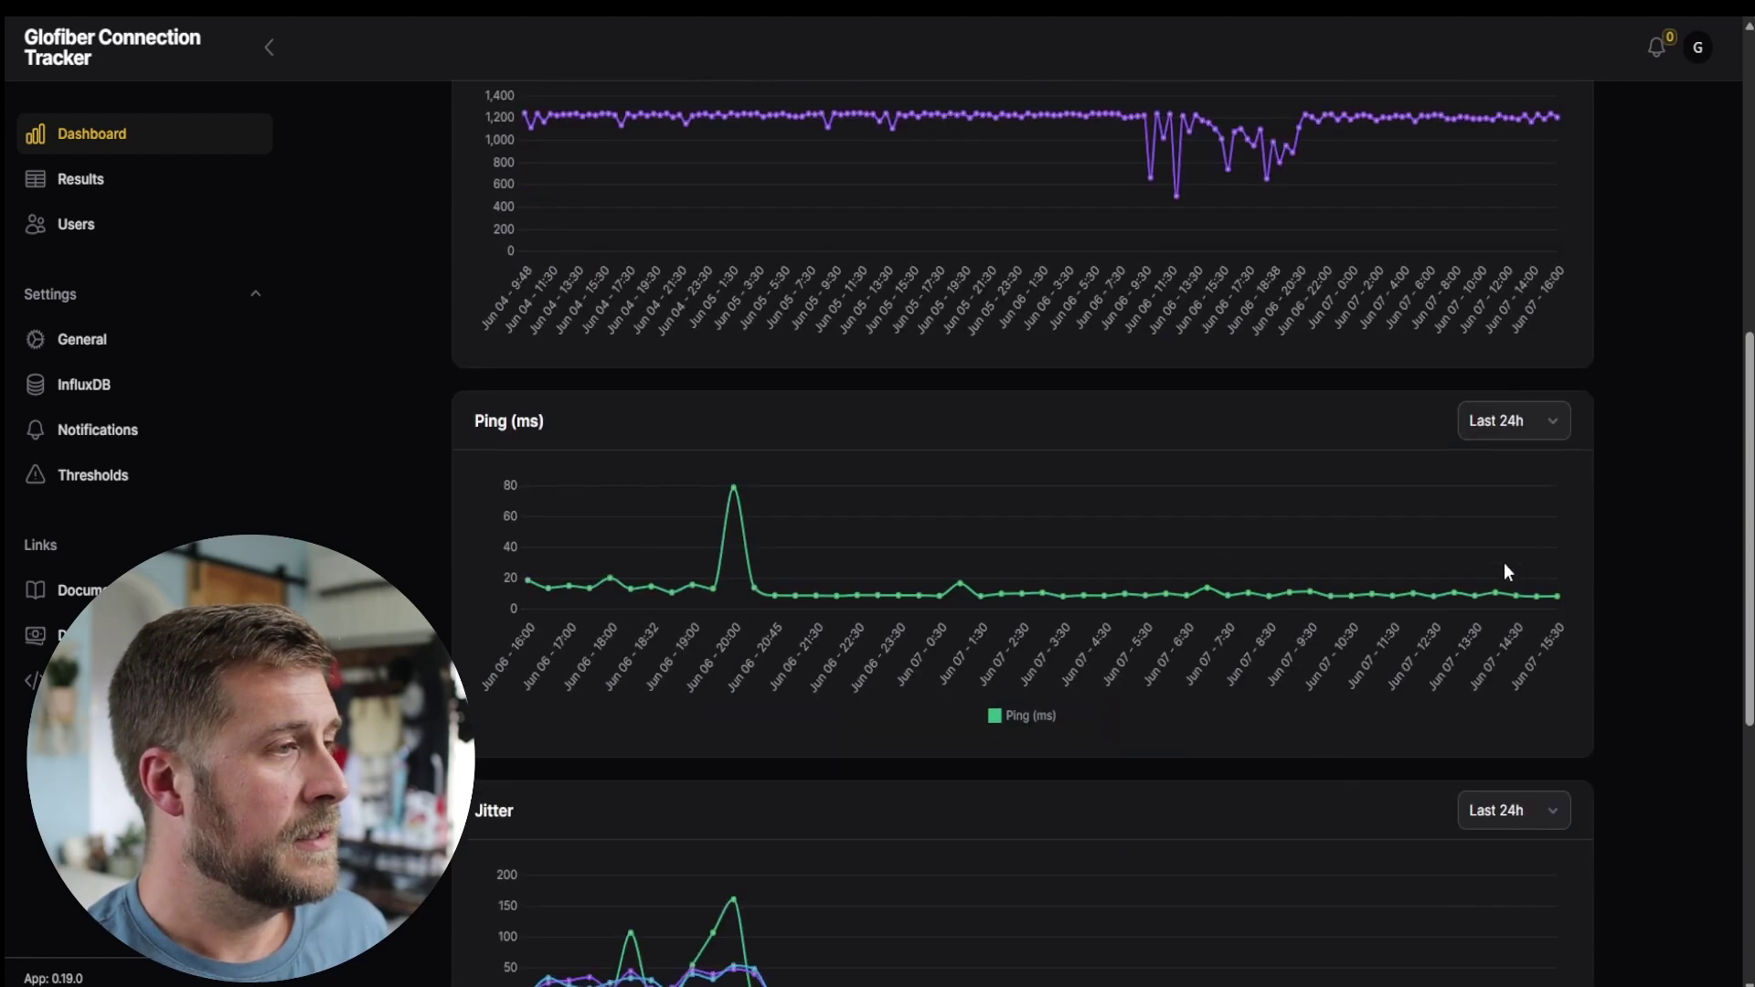
{"action": "scroll", "coordinate": [1596, 632], "scroll_direction": "down", "scroll_amount": 4}
{"action": "scroll", "coordinate": [1598, 637], "scroll_direction": "down", "scroll_amount": 3}
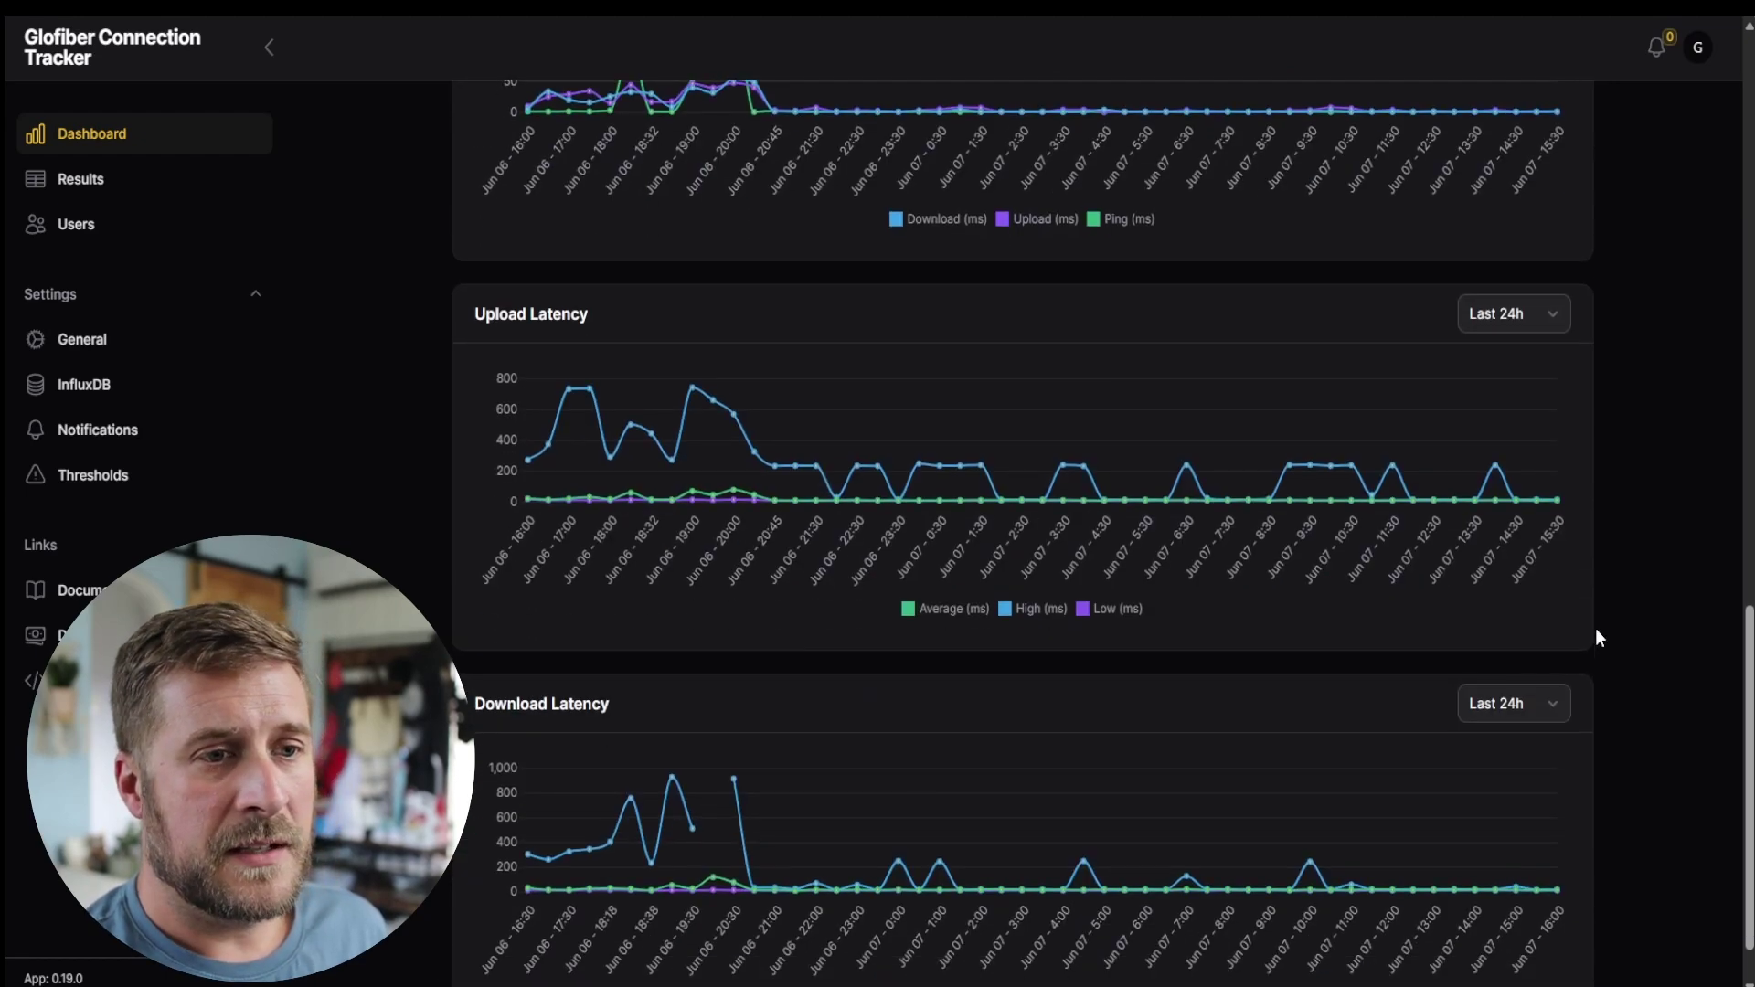
{"action": "scroll", "coordinate": [1567, 697], "scroll_direction": "up", "scroll_amount": 15}
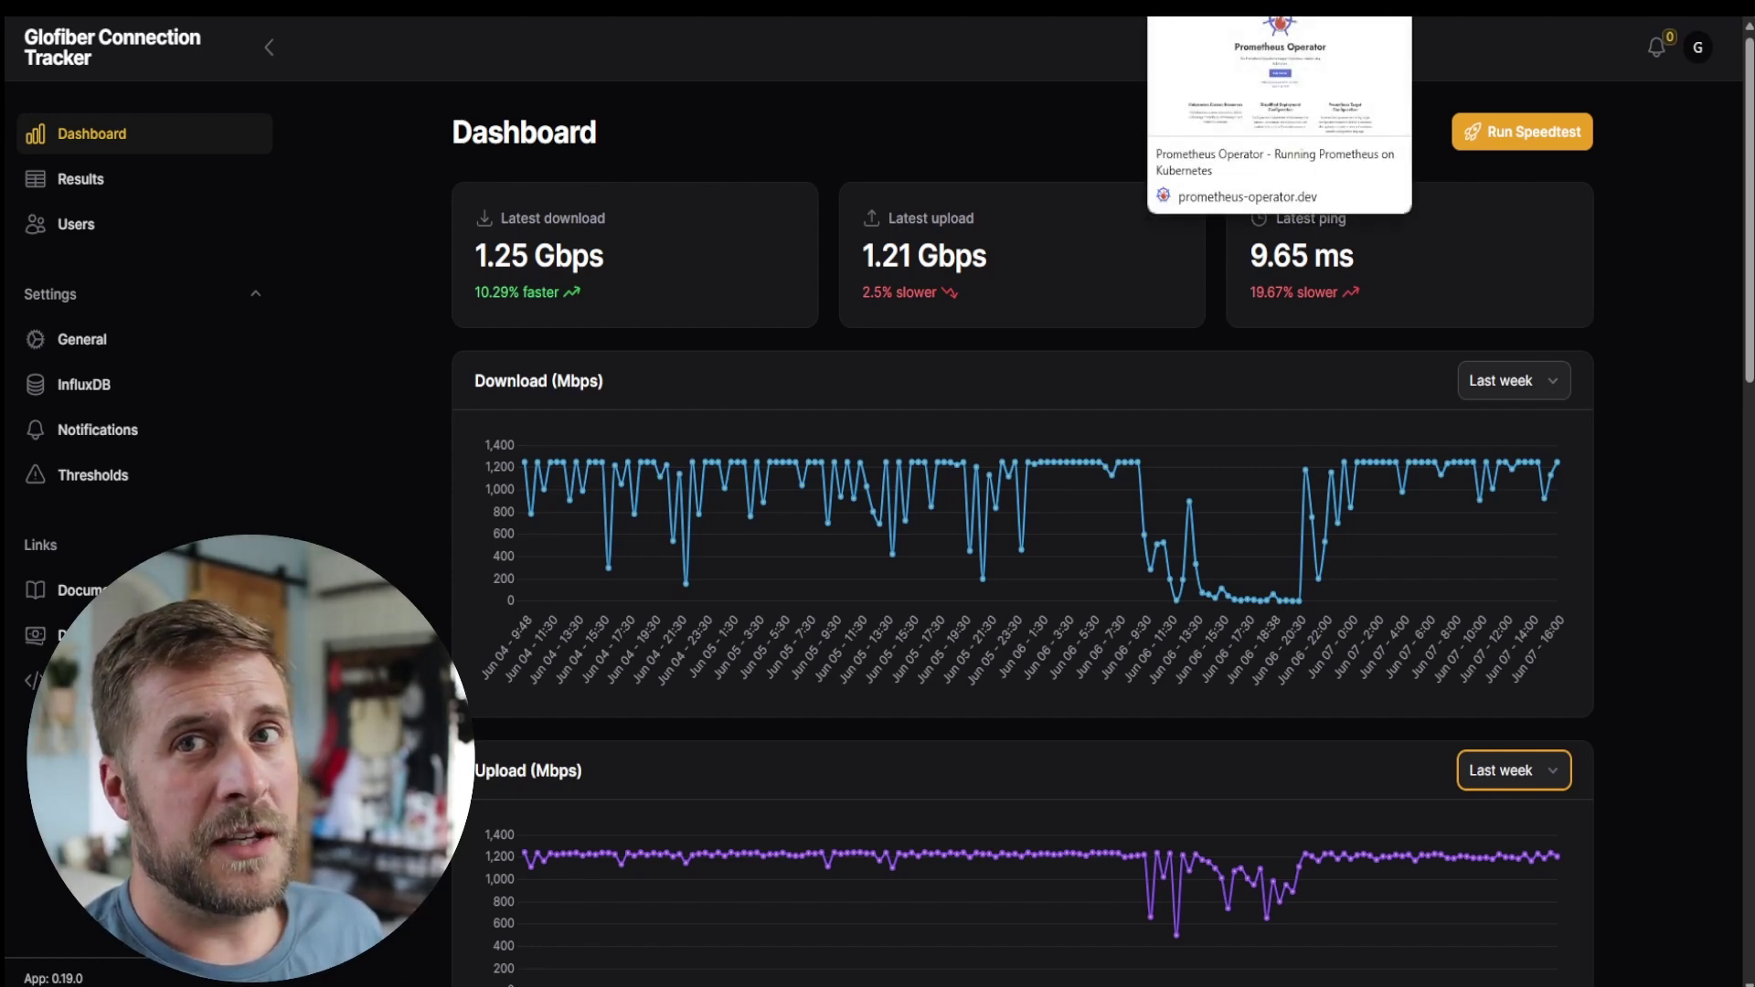
Step: Switch to the prometheus-operator.dev tab to read the Prometheus Operator project page
{"action": "left_click", "coordinate": [1261, 8]}
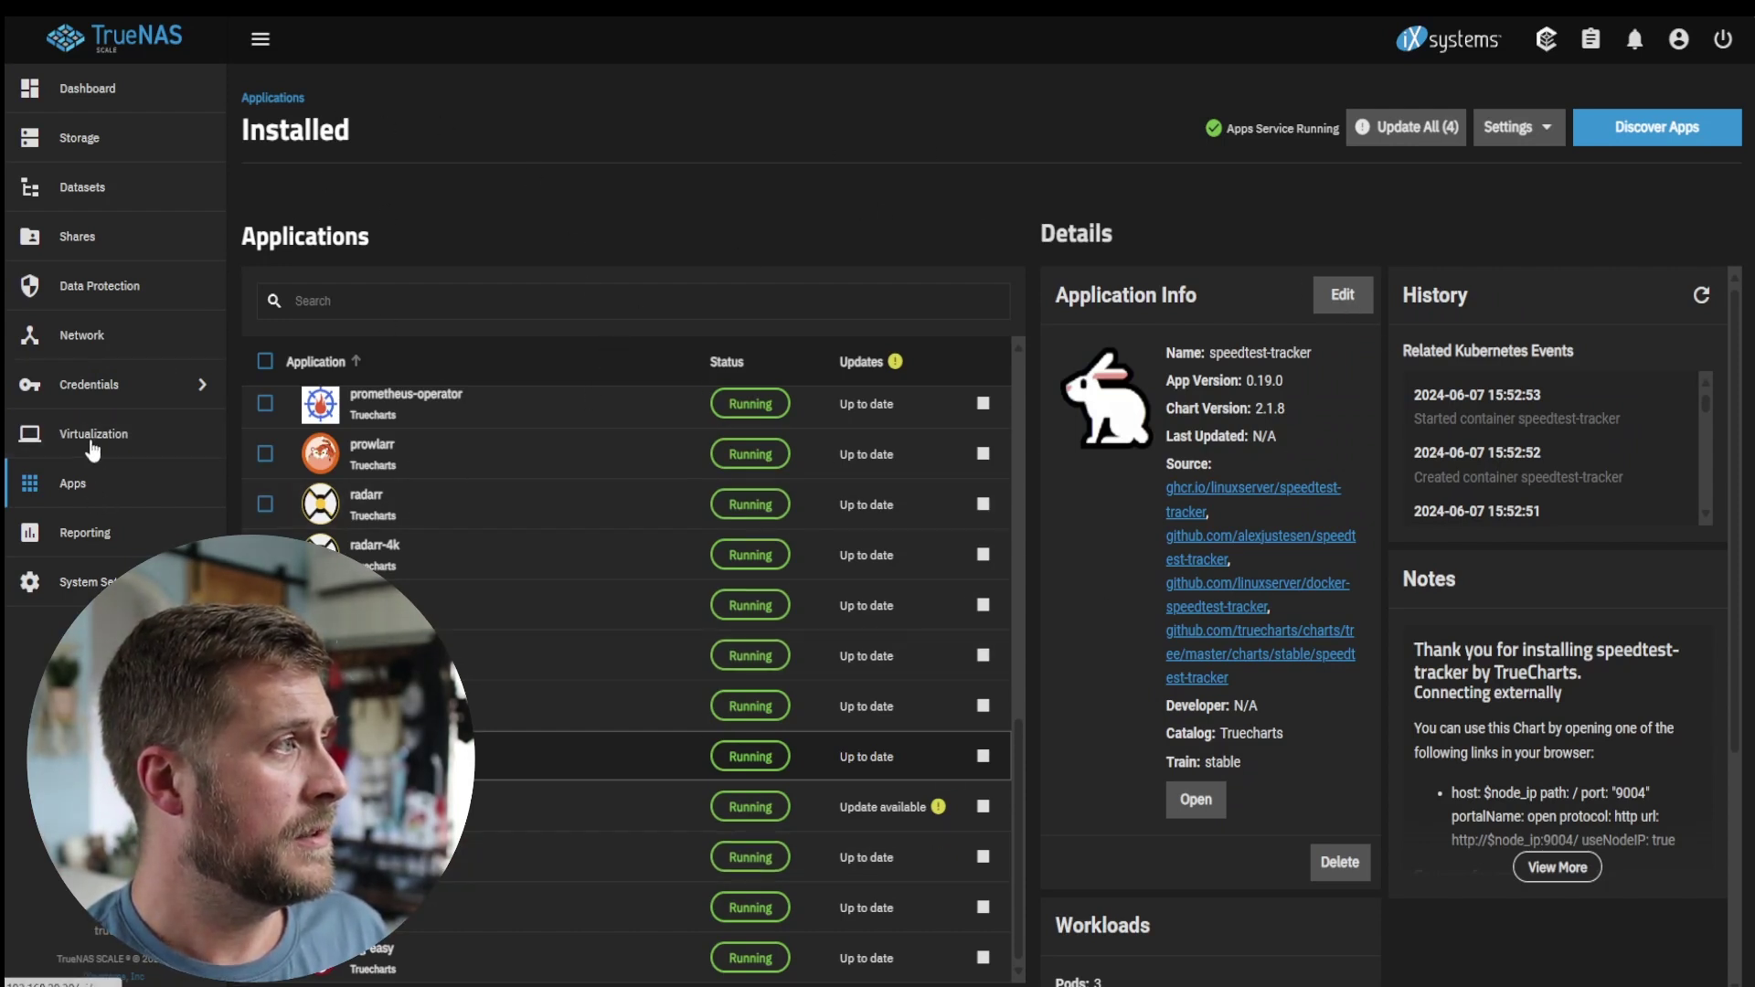
Step: Go from the Installed applications list through Discover Apps to the Manage Catalogs list
{"action": "left_click", "coordinate": [55, 482]}
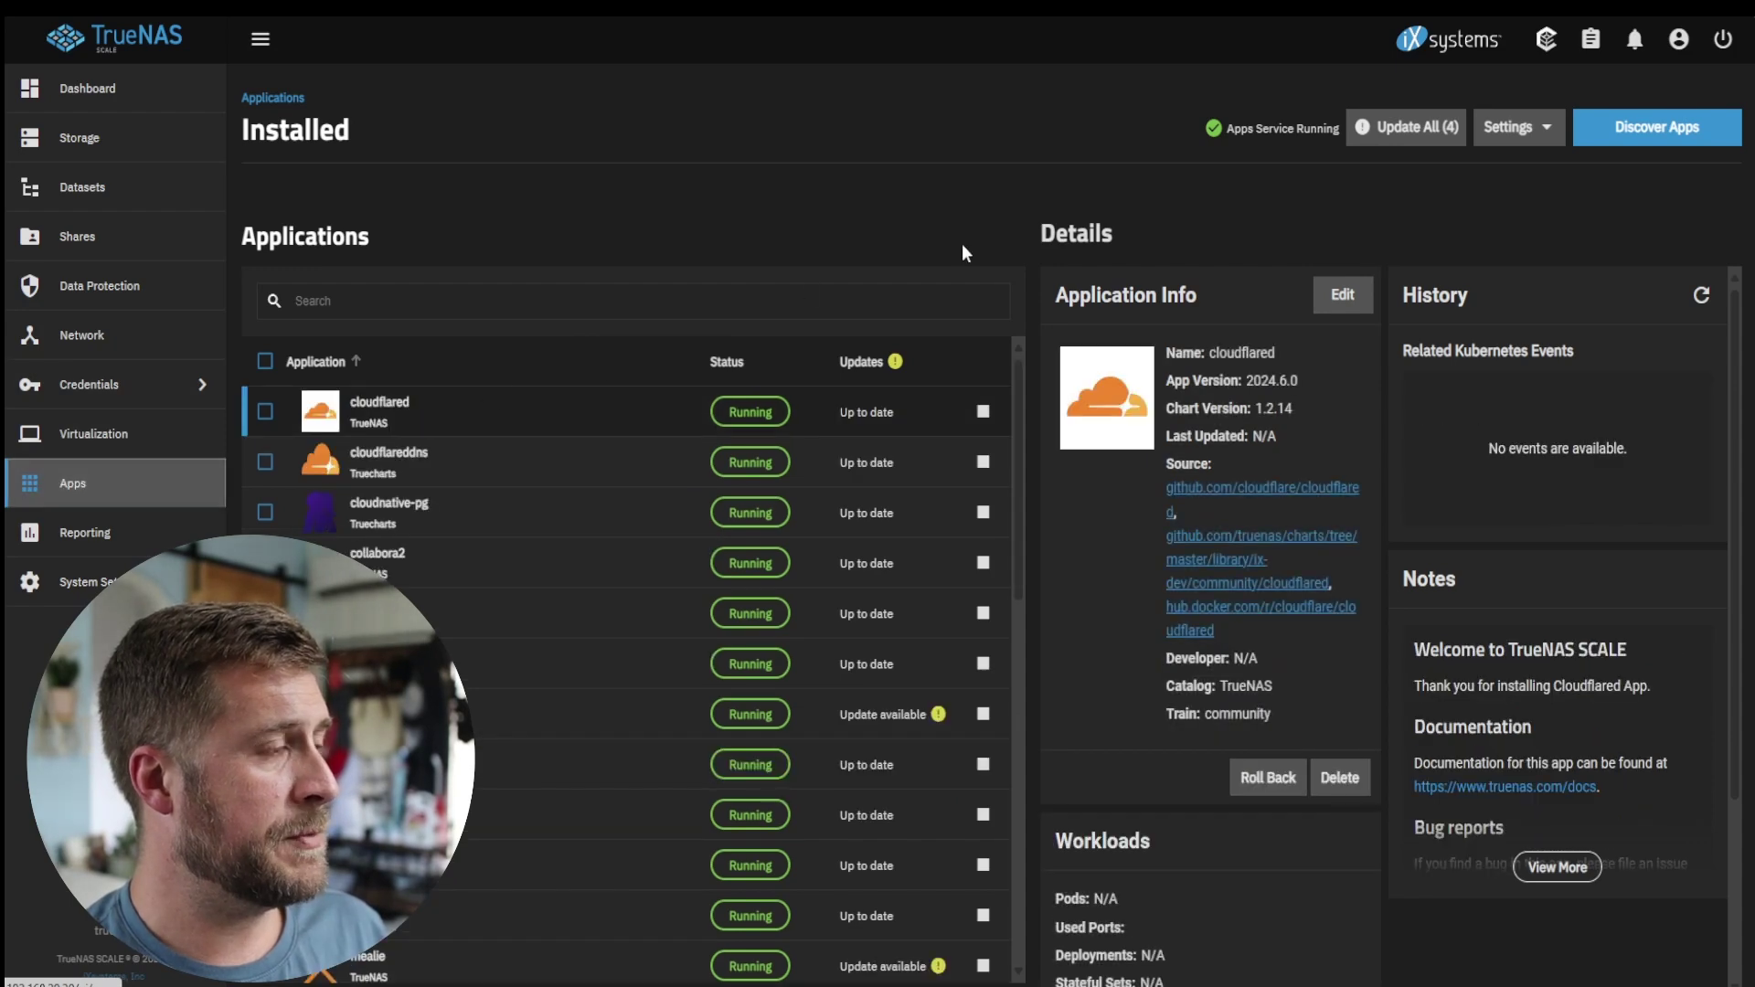
{"action": "left_click", "coordinate": [1661, 142]}
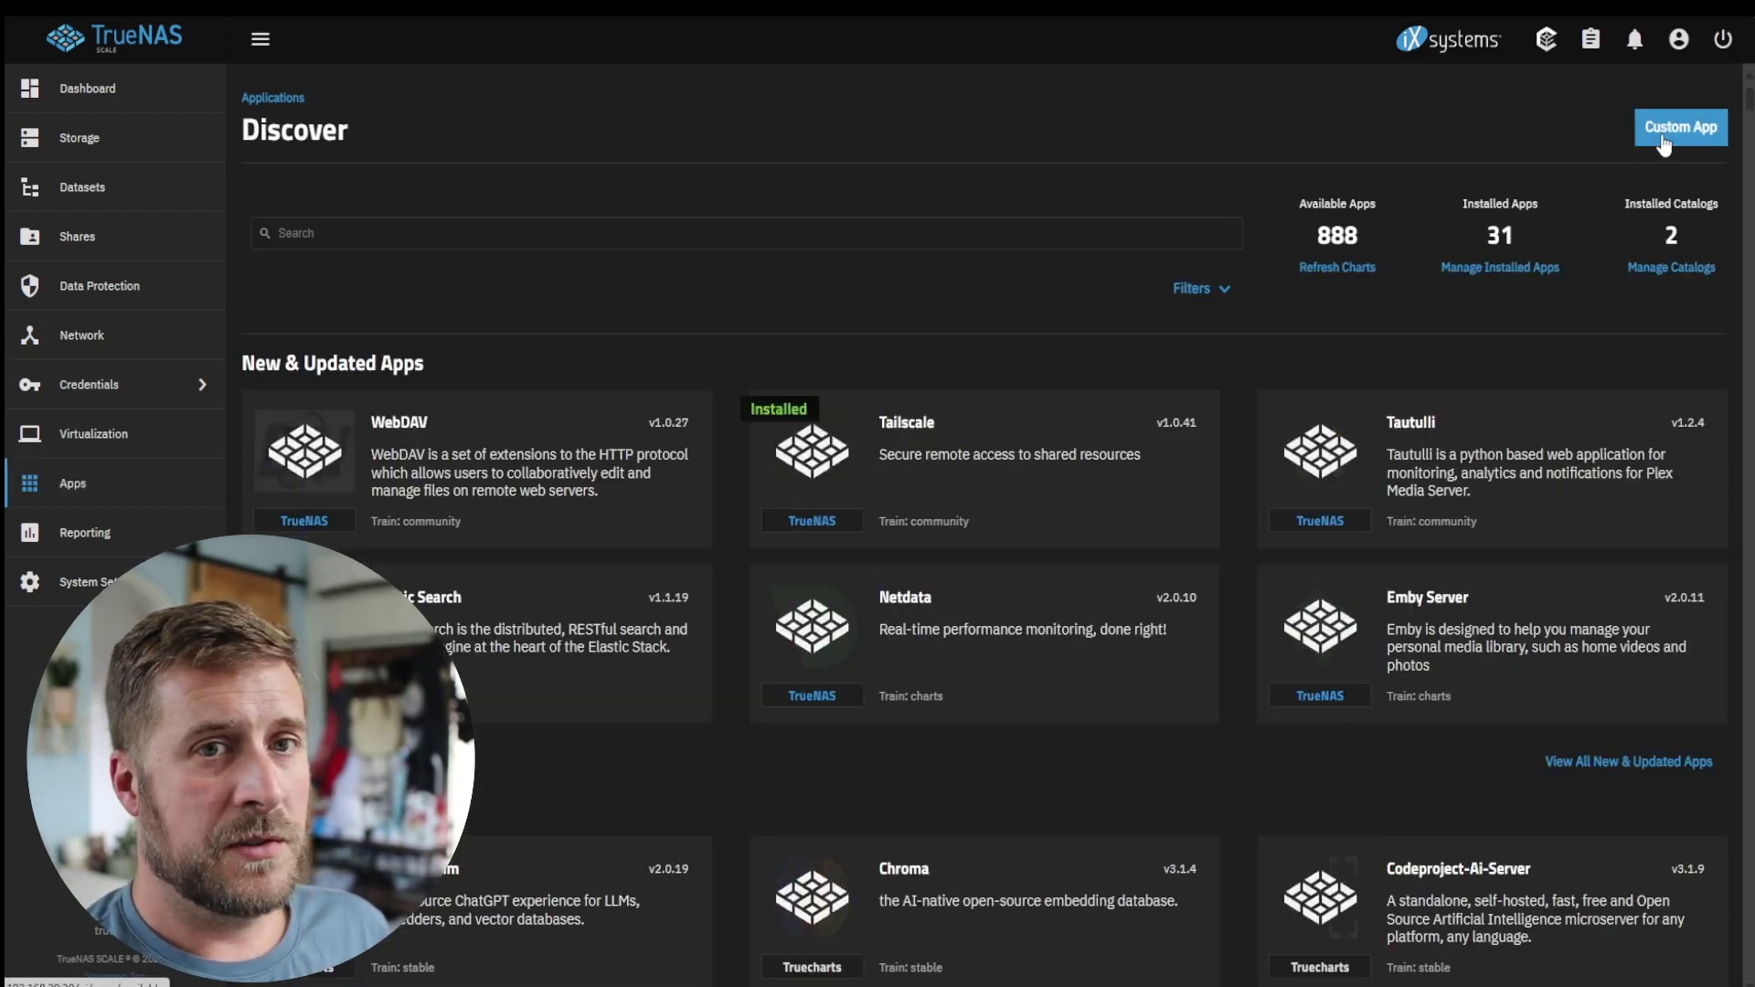
{"action": "left_click", "coordinate": [1669, 269]}
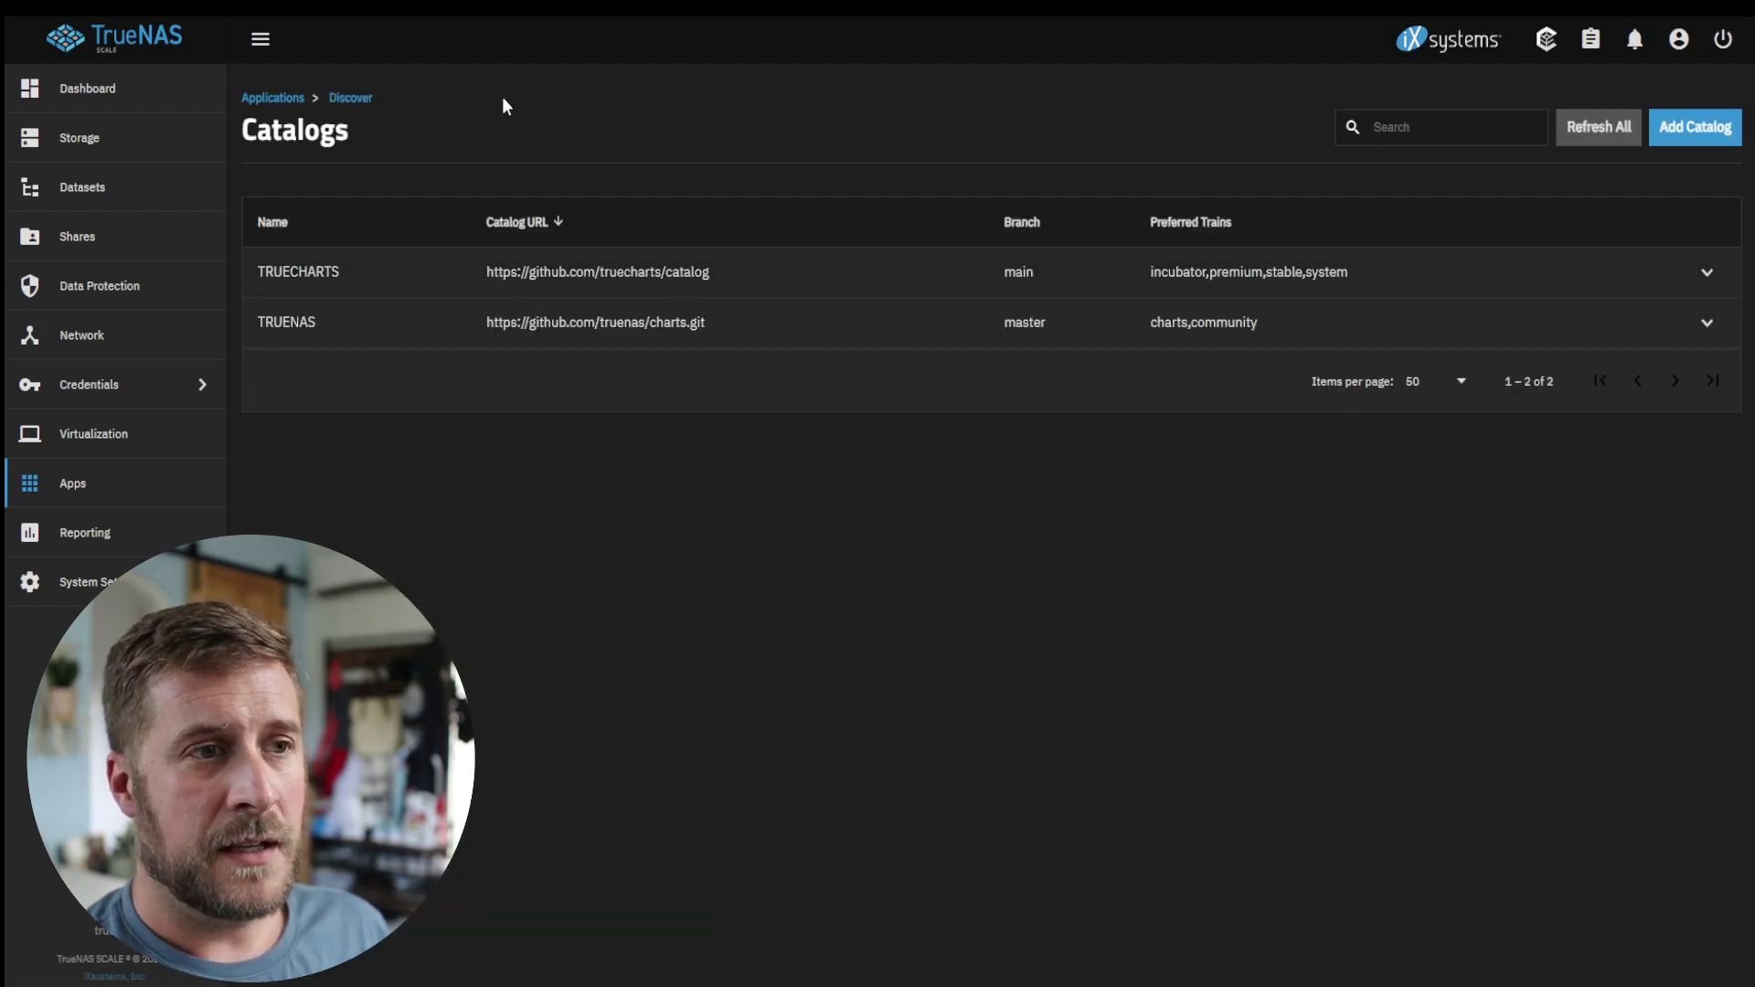
Step: Verify TRUECHARTS' Preferred Trains are incubator, premium, stable and system, closing the editor without saving
{"action": "left_click", "coordinate": [1525, 271]}
{"action": "left_click", "coordinate": [427, 332]}
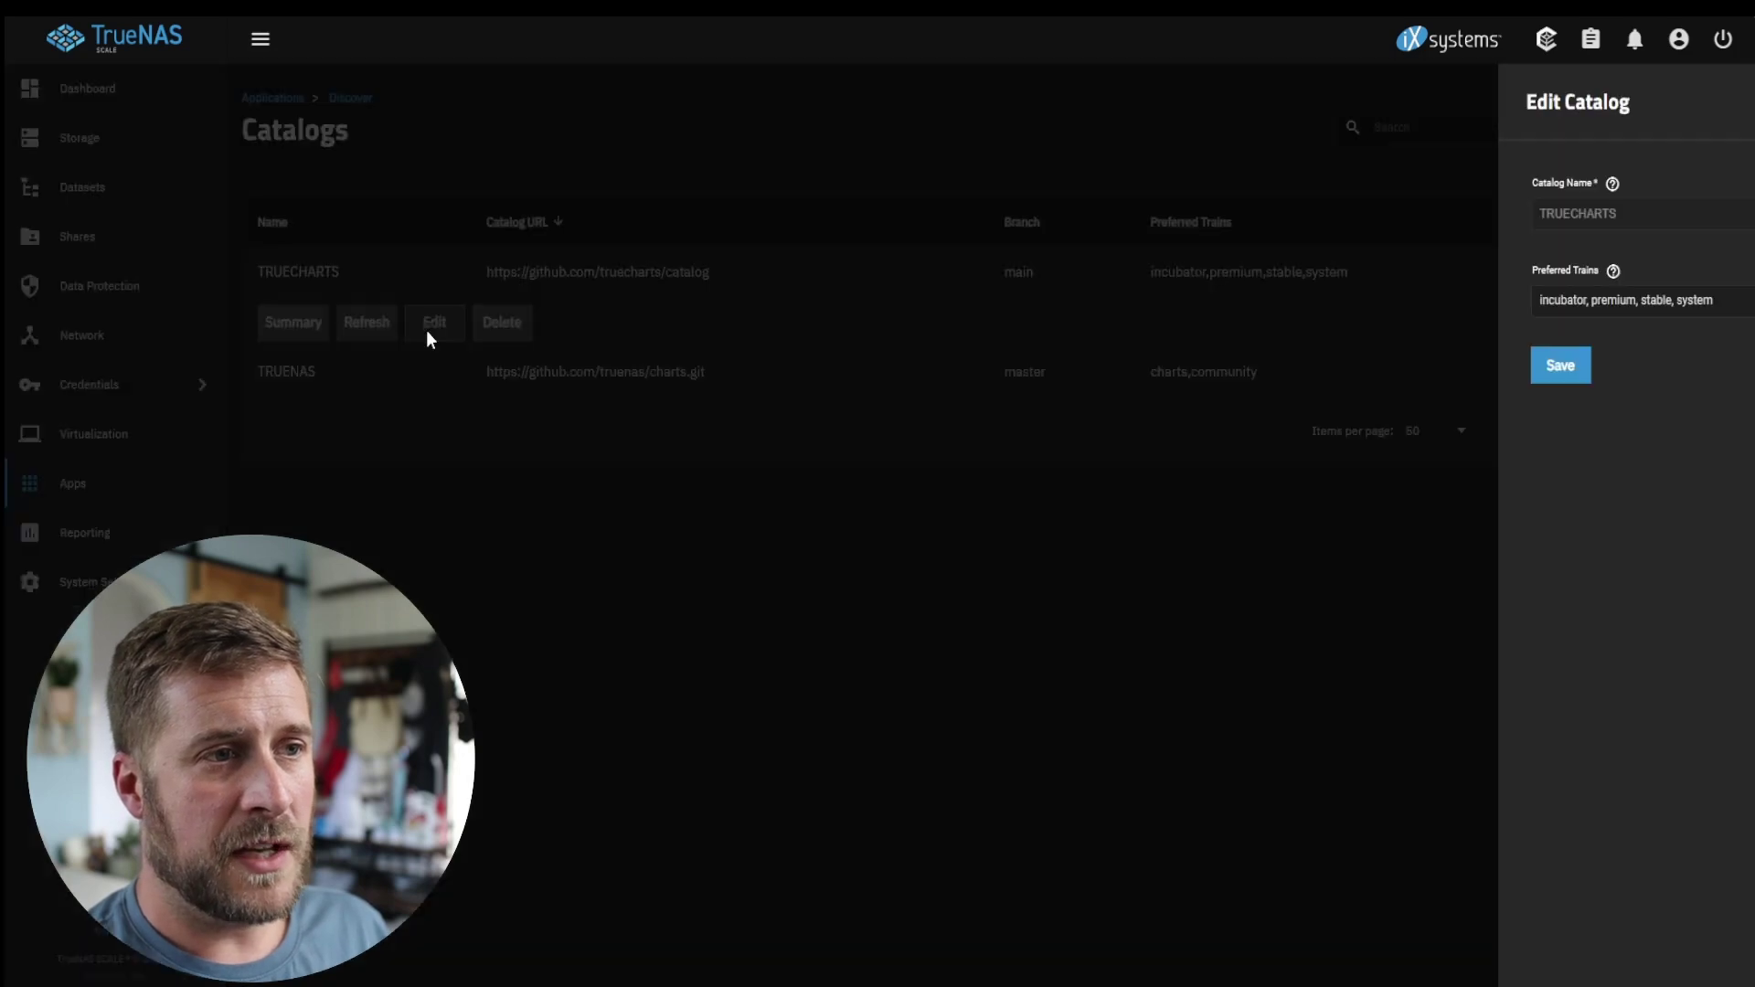
{"action": "left_click", "coordinate": [1493, 307]}
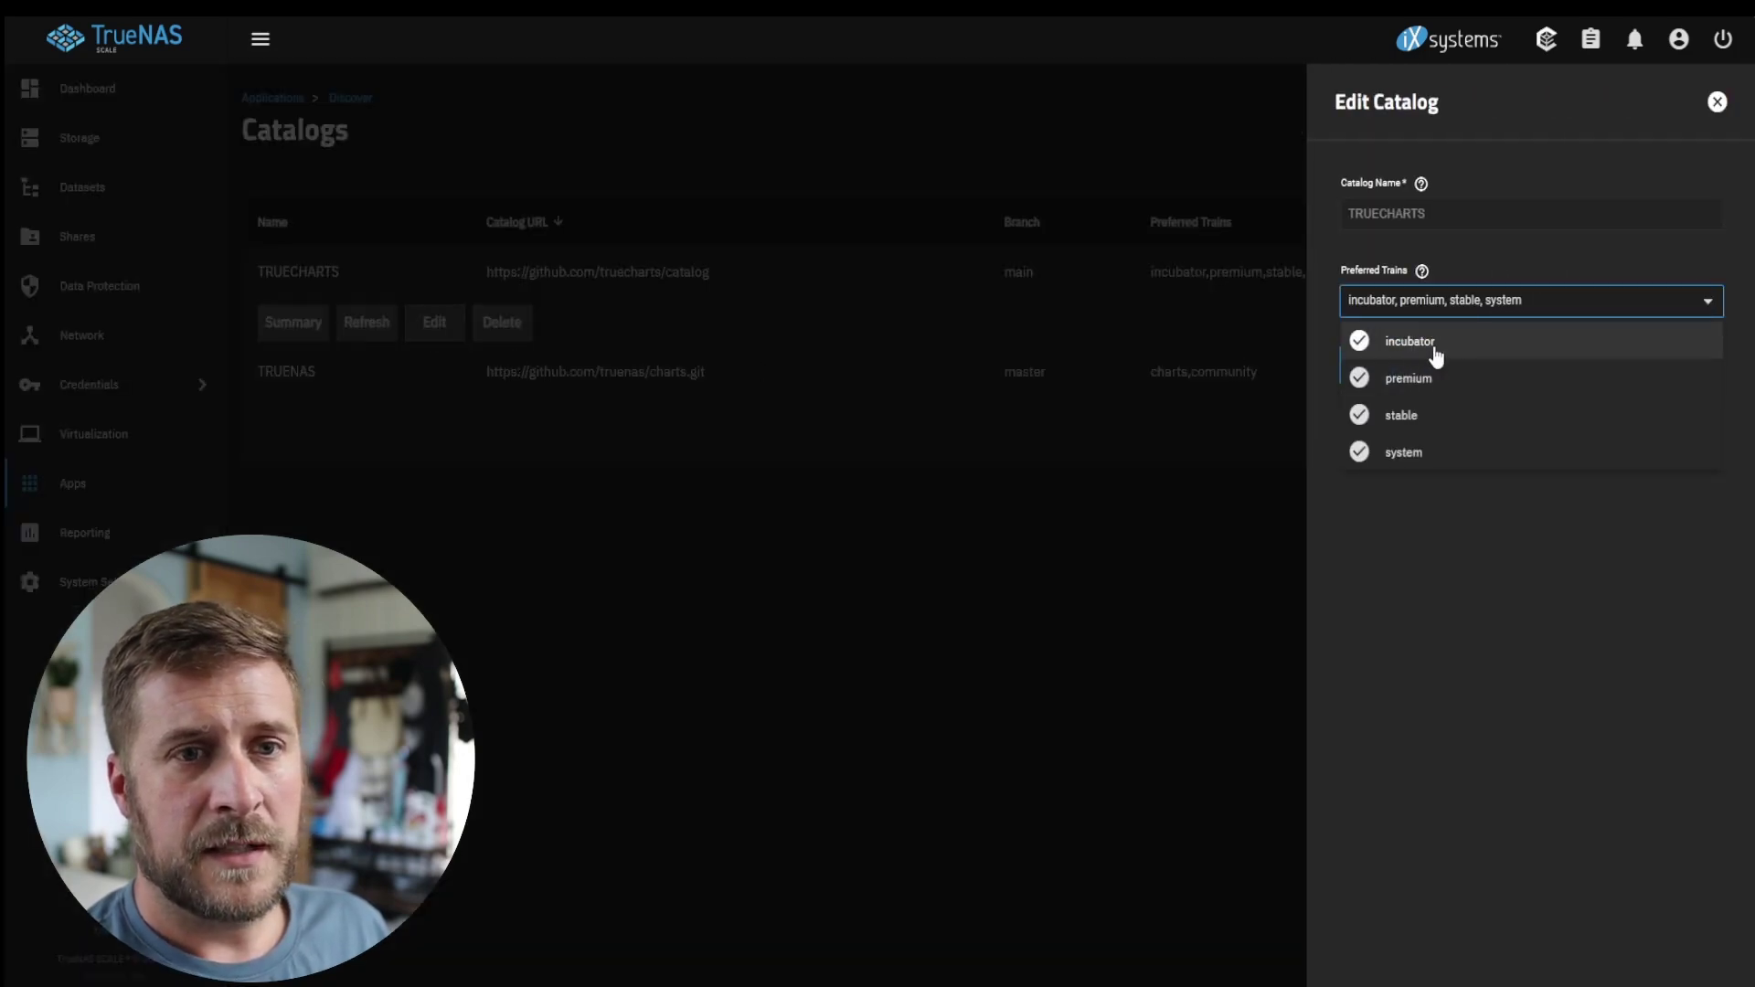
{"action": "left_click", "coordinate": [1515, 570]}
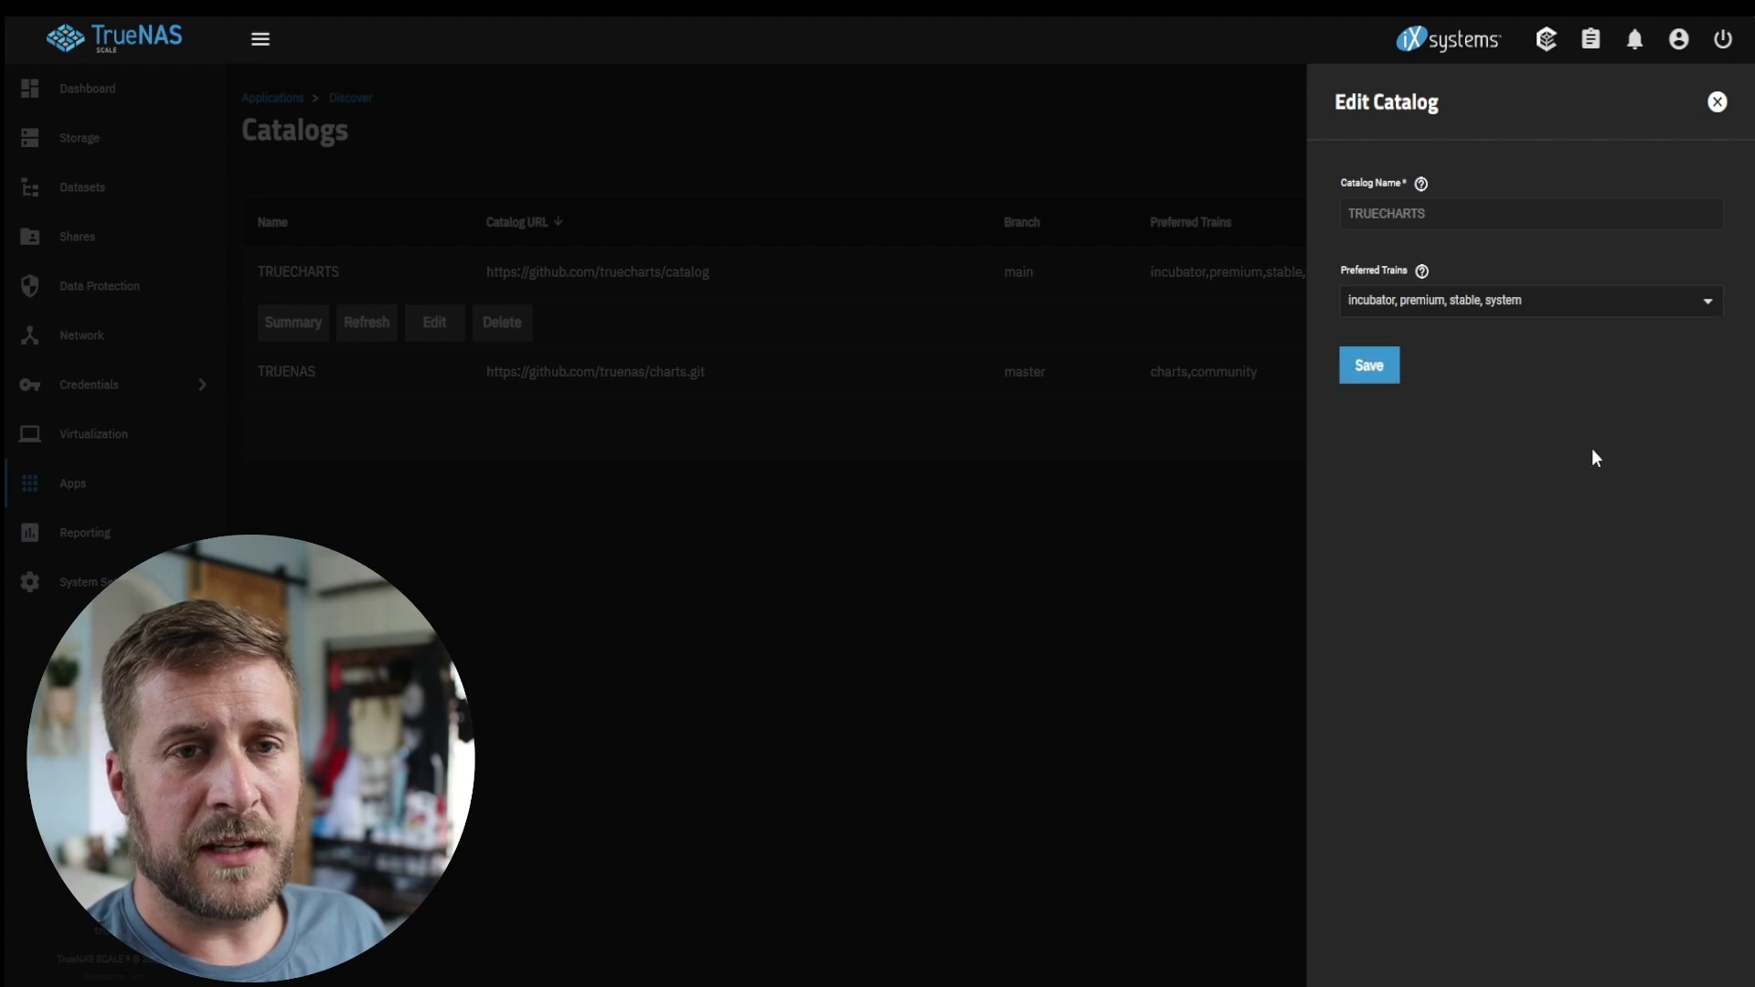
{"action": "left_click", "coordinate": [1718, 104]}
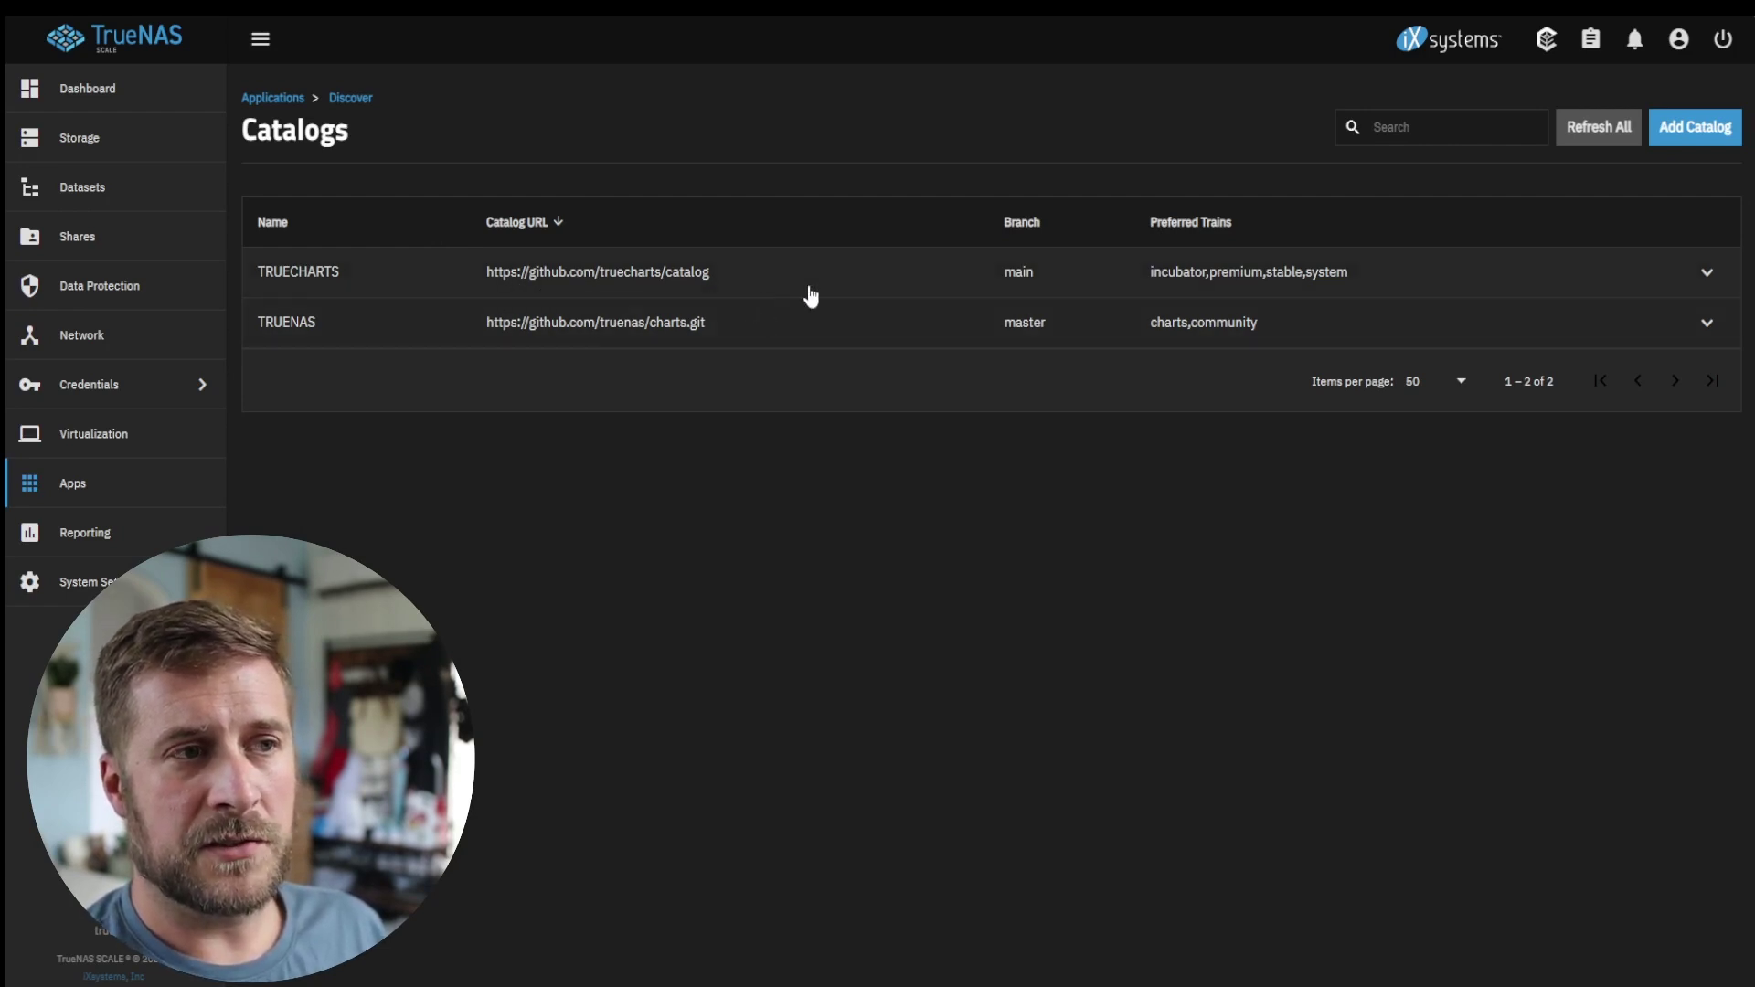
{"action": "left_click", "coordinate": [350, 98]}
Step: Return to the Installed applications list and view the prometheus-operator app's details
{"action": "left_click", "coordinate": [703, 241]}
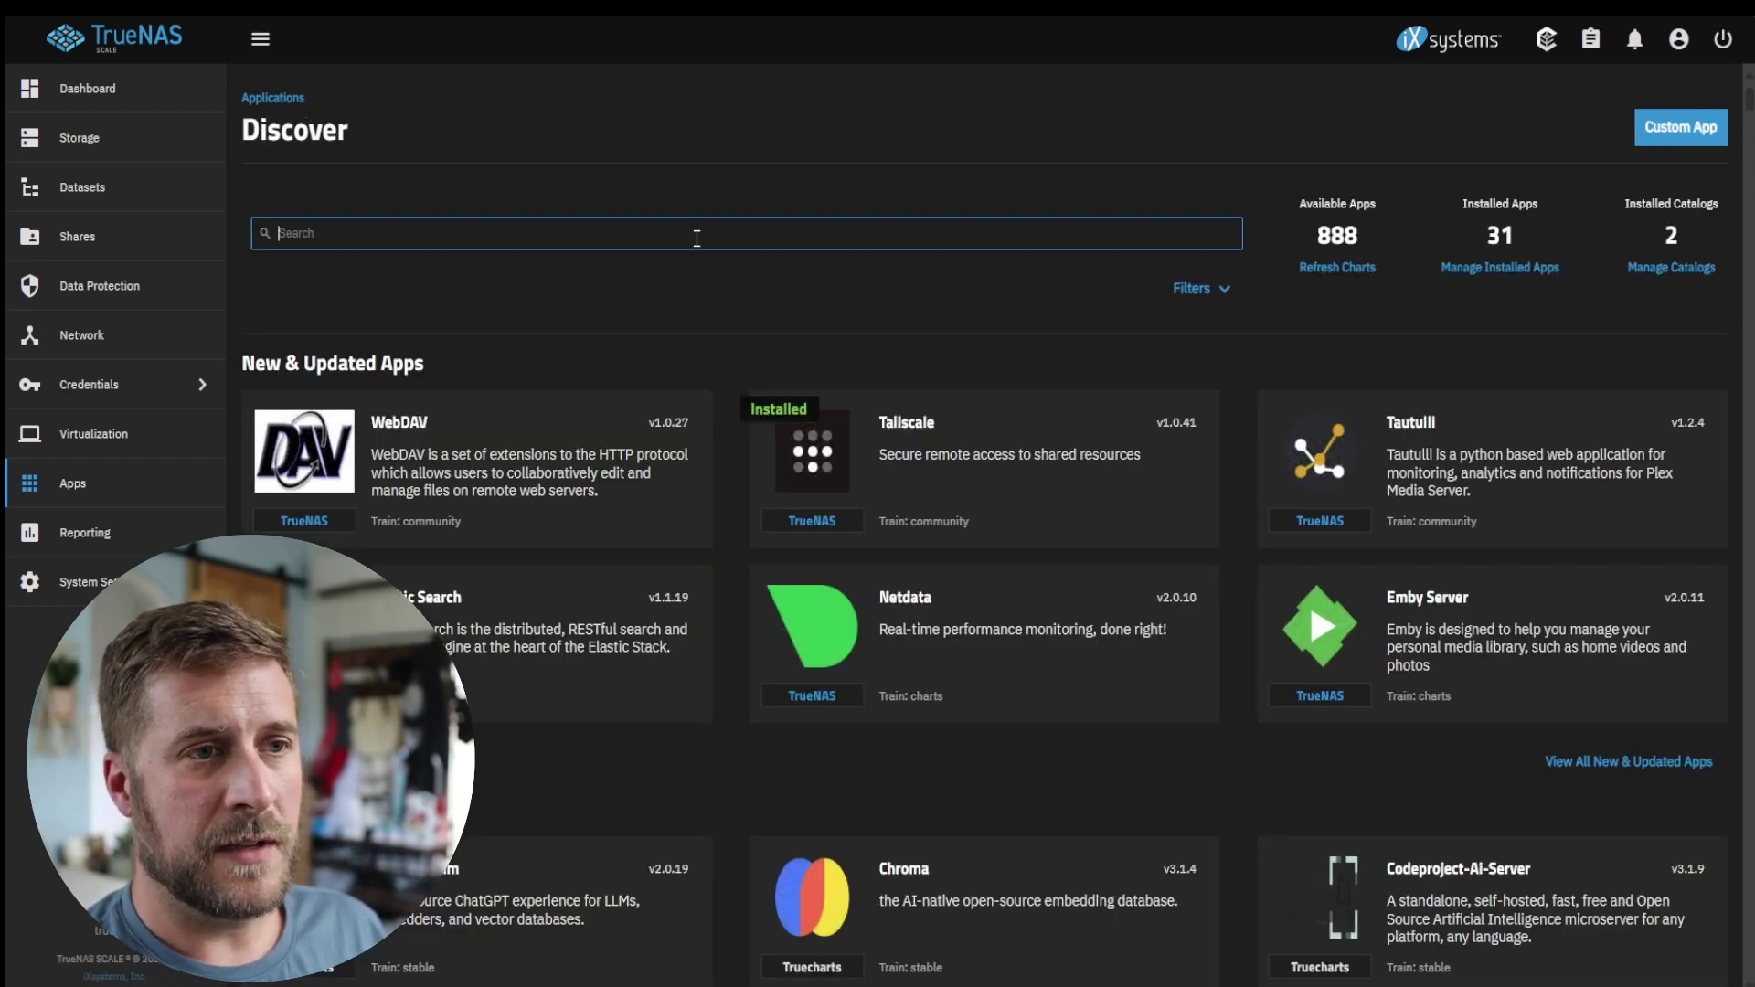
{"action": "left_click", "coordinate": [273, 98]}
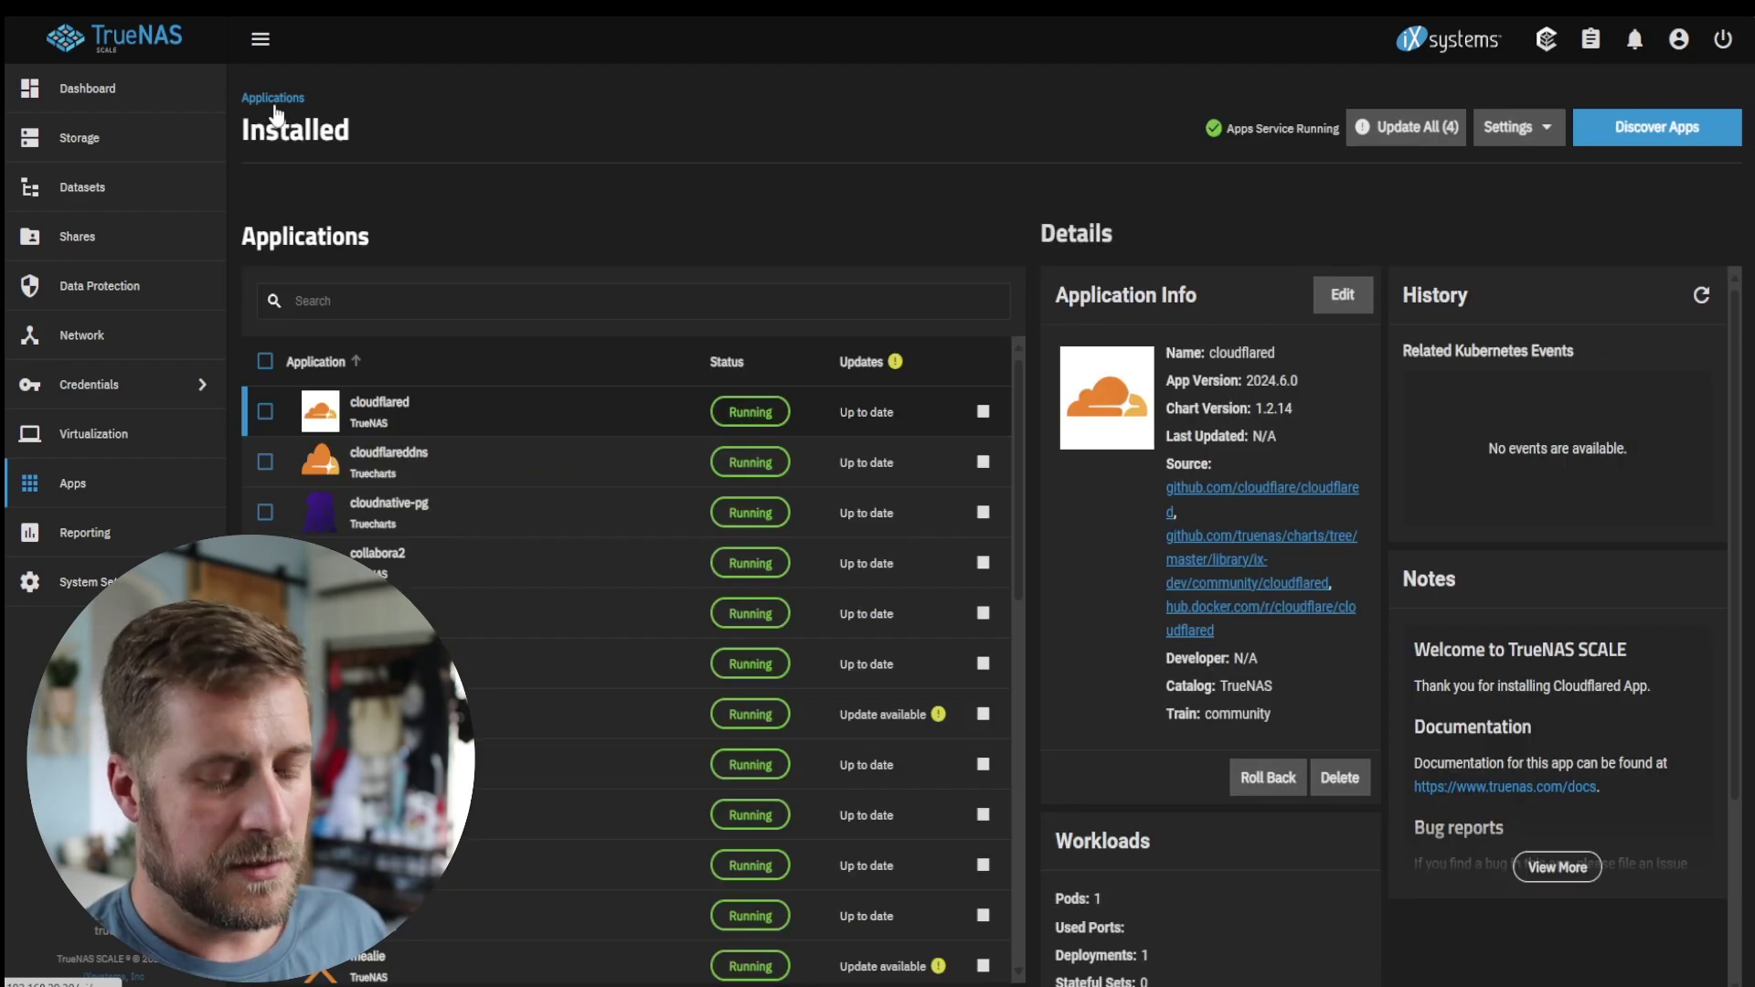
{"action": "scroll", "coordinate": [572, 521], "scroll_direction": "down", "scroll_amount": 10}
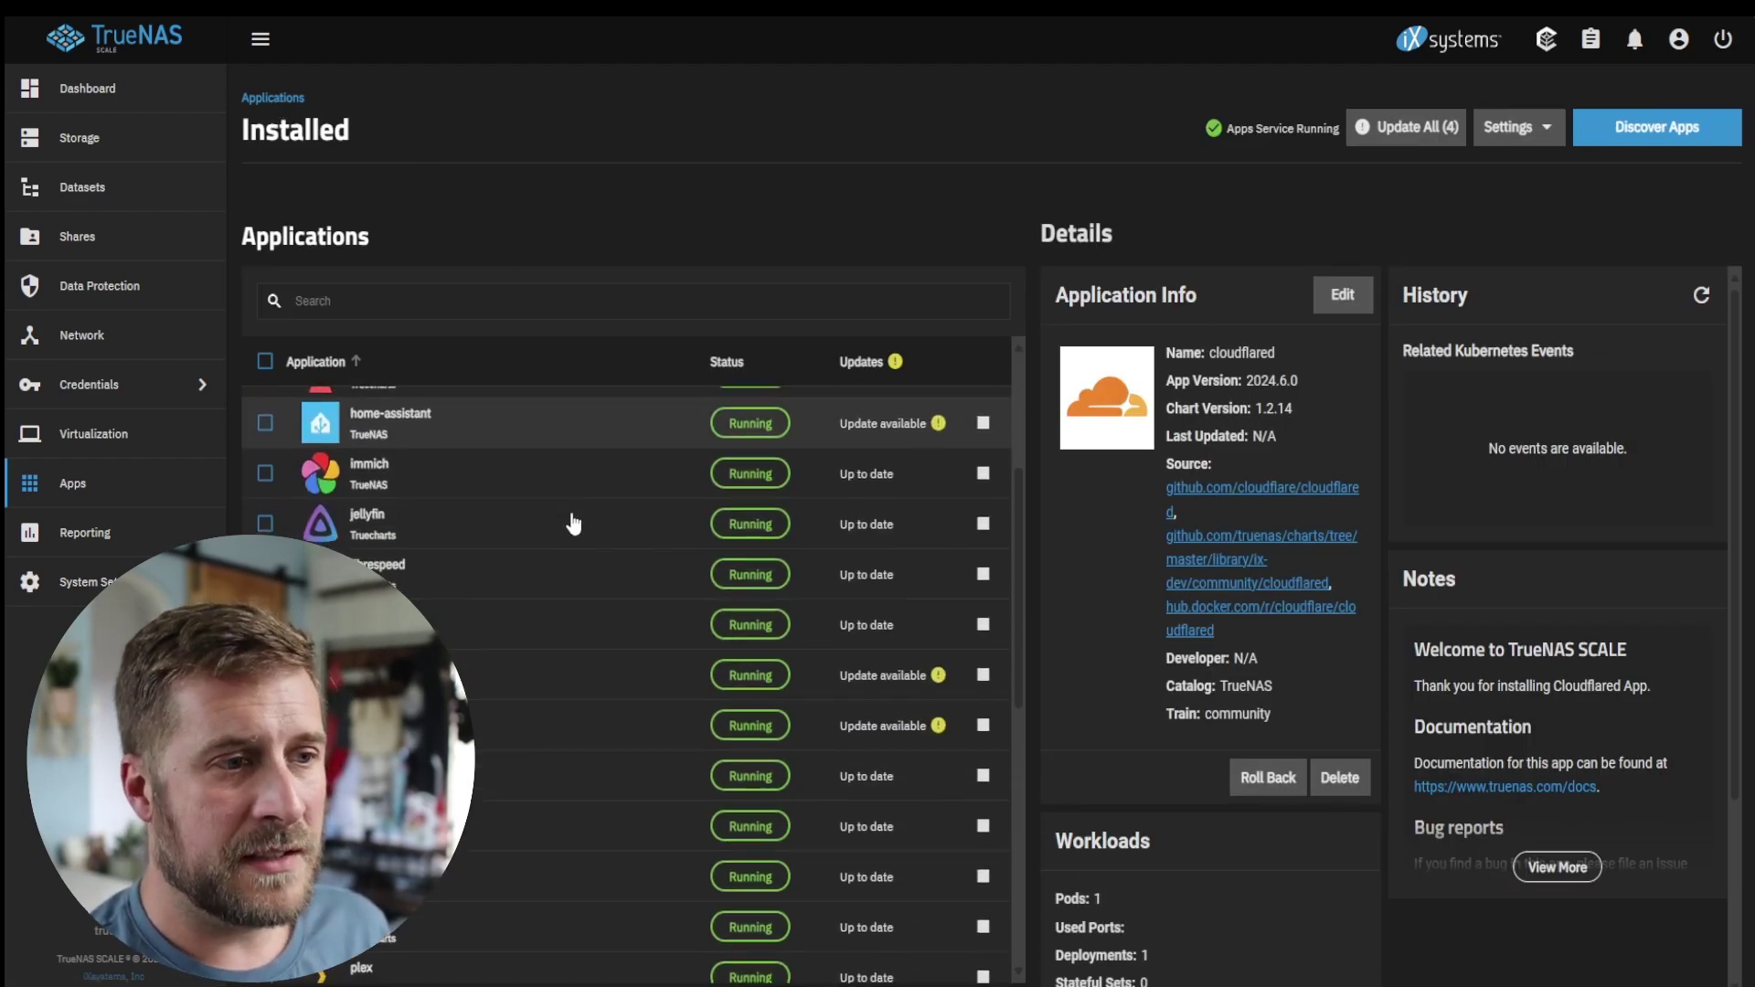
{"action": "scroll", "coordinate": [526, 654], "scroll_direction": "down", "scroll_amount": 3}
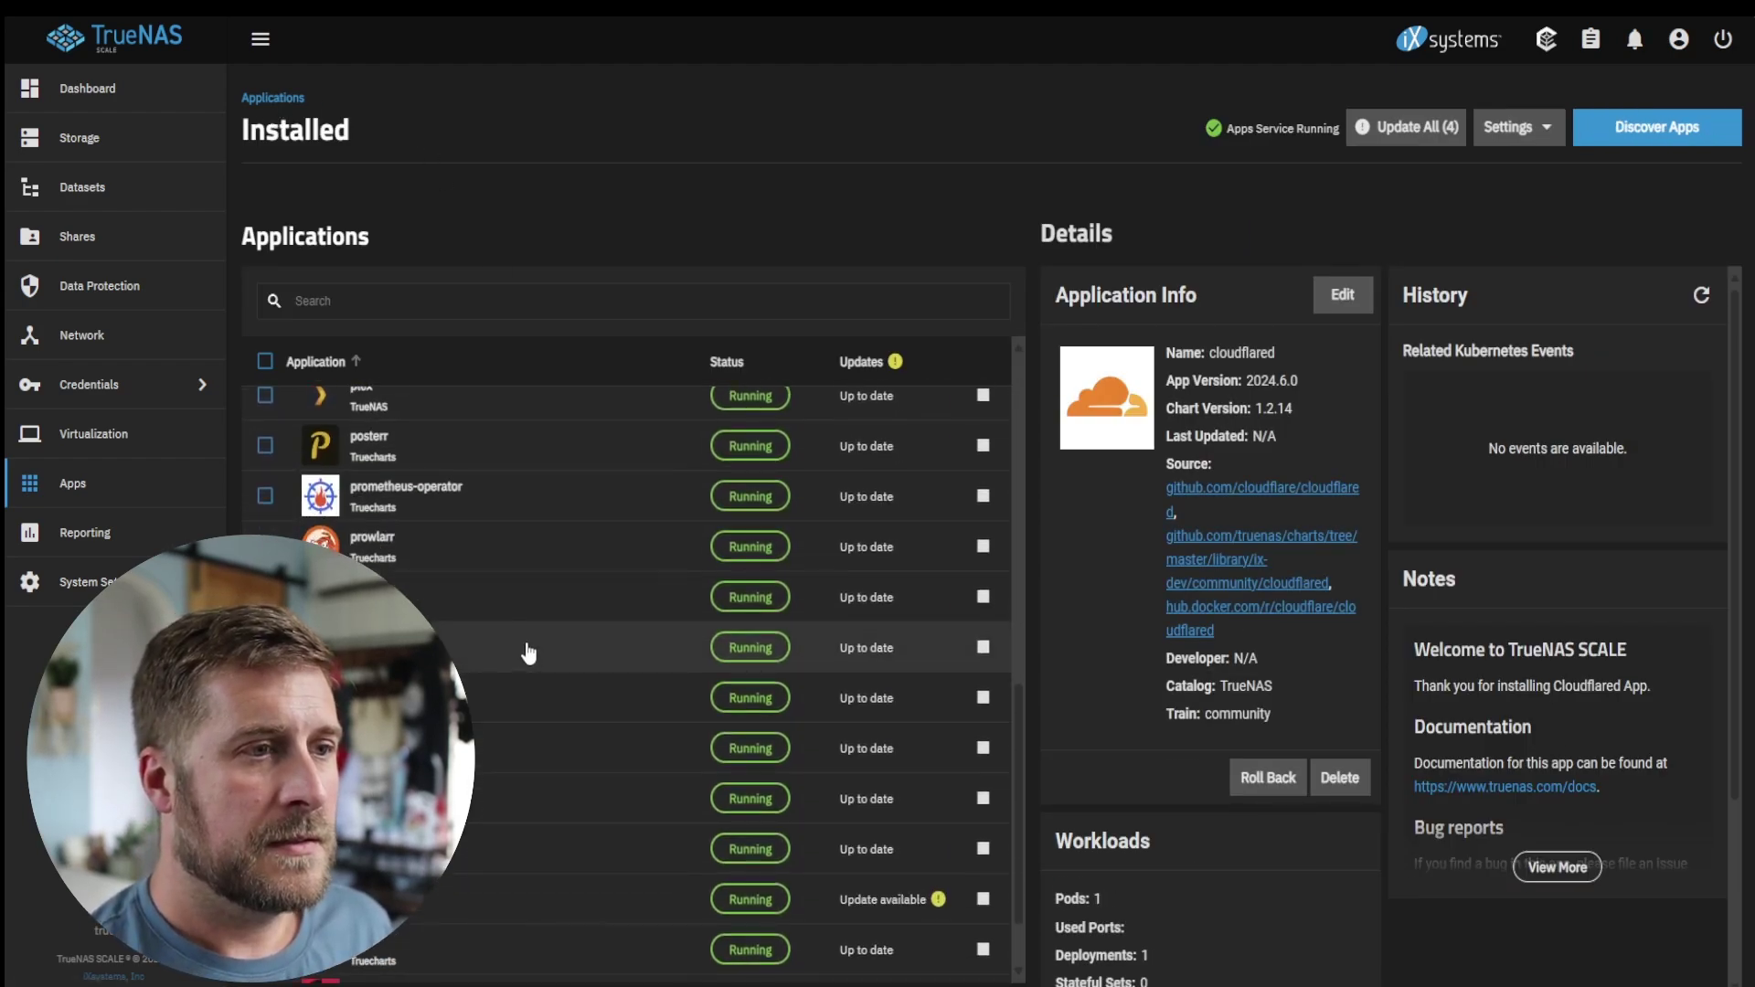
{"action": "left_click", "coordinate": [468, 404]}
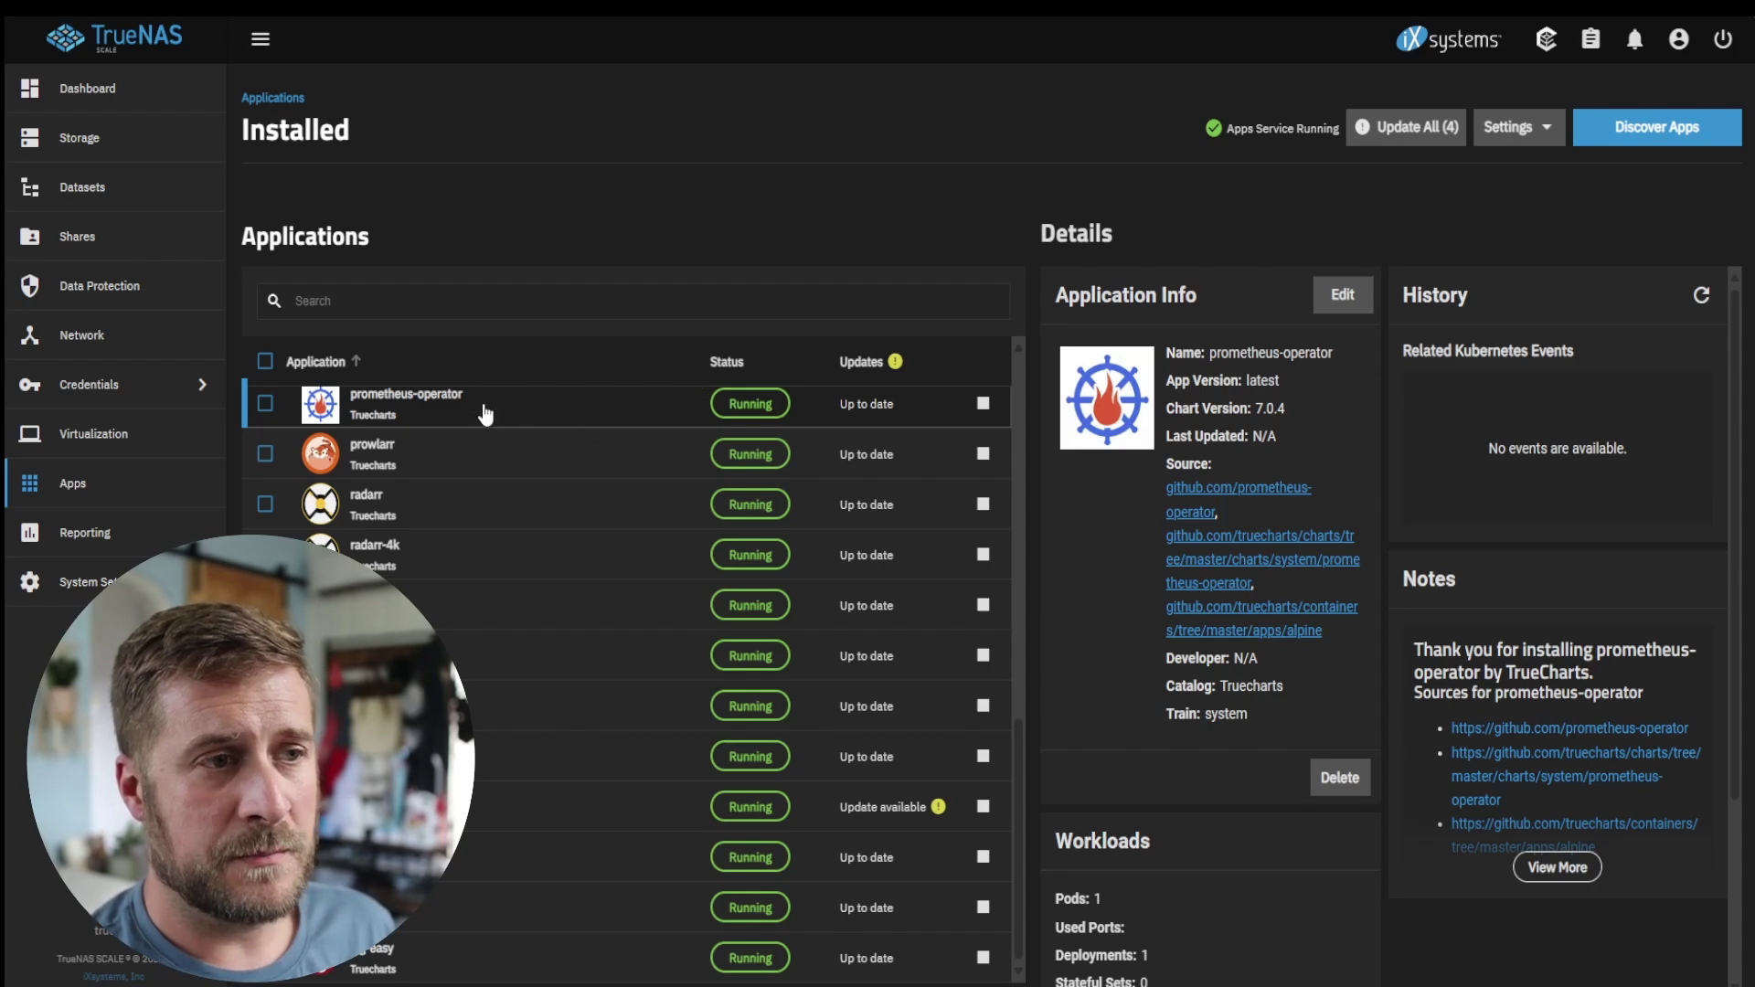
Step: Look over cloudnative-pg's details, then select speedtest-tracker (app version 0.19.0, chart 2.1.8)
{"action": "scroll", "coordinate": [509, 457], "scroll_direction": "up", "scroll_amount": 10}
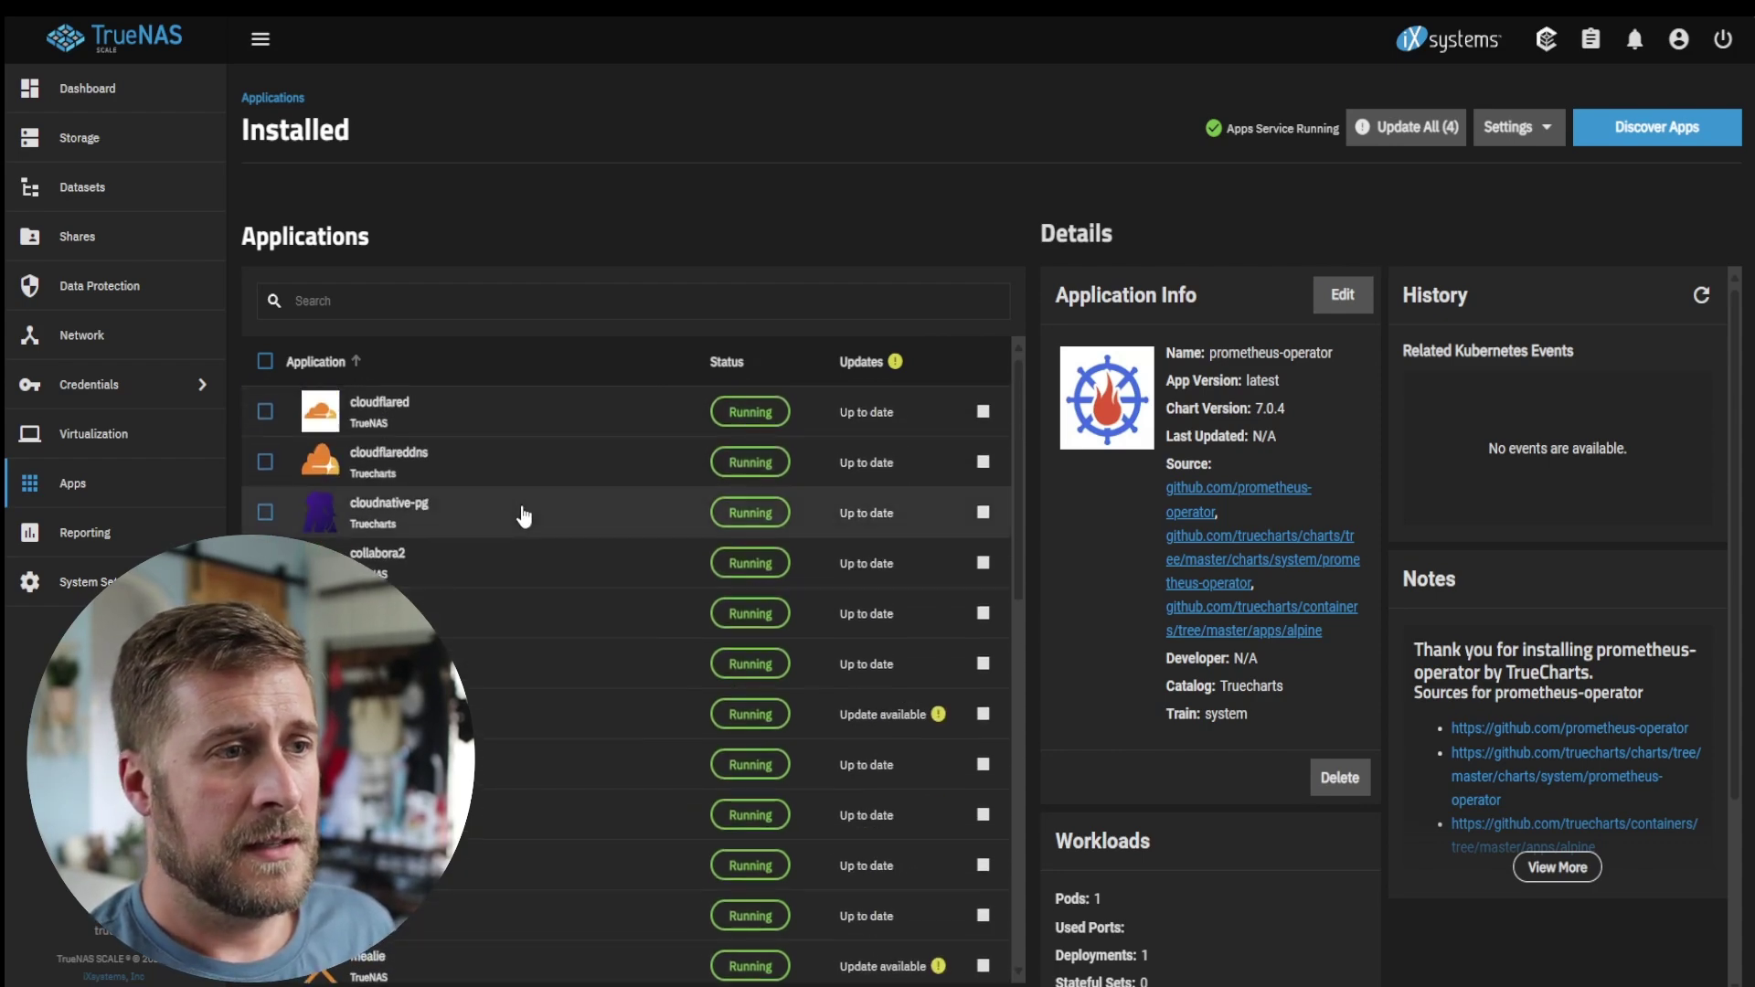
{"action": "left_click", "coordinate": [469, 514]}
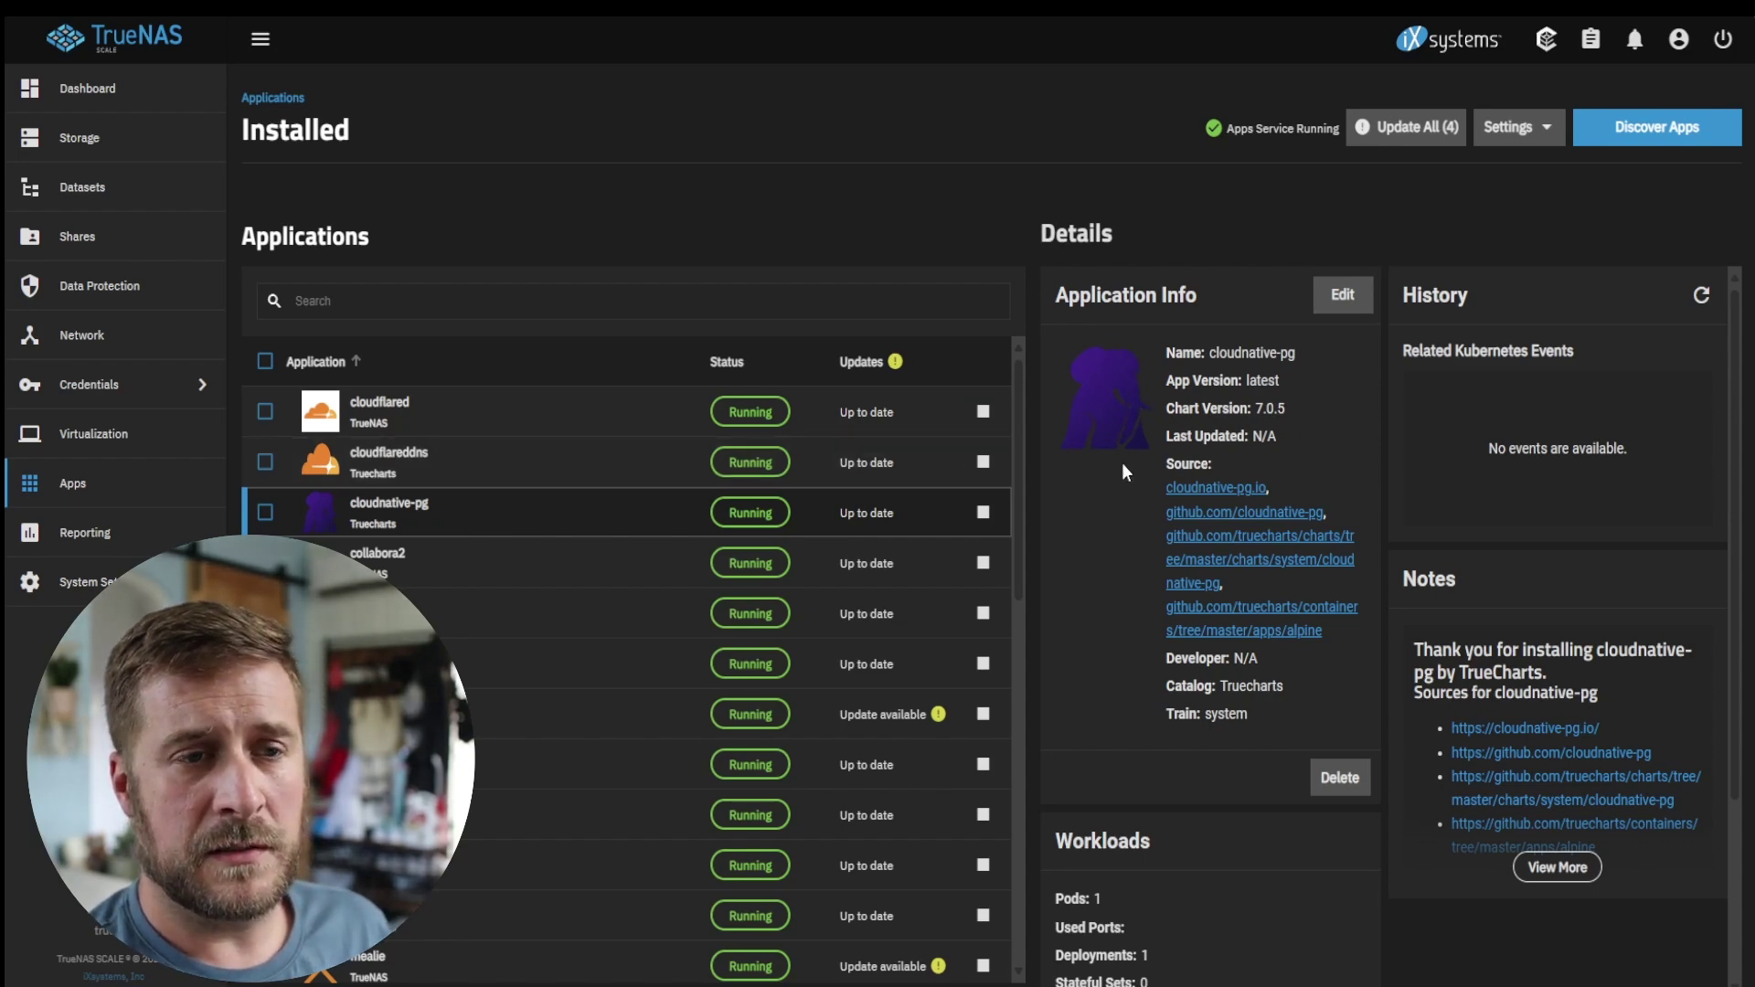
{"action": "mouse_move", "coordinate": [1109, 394]}
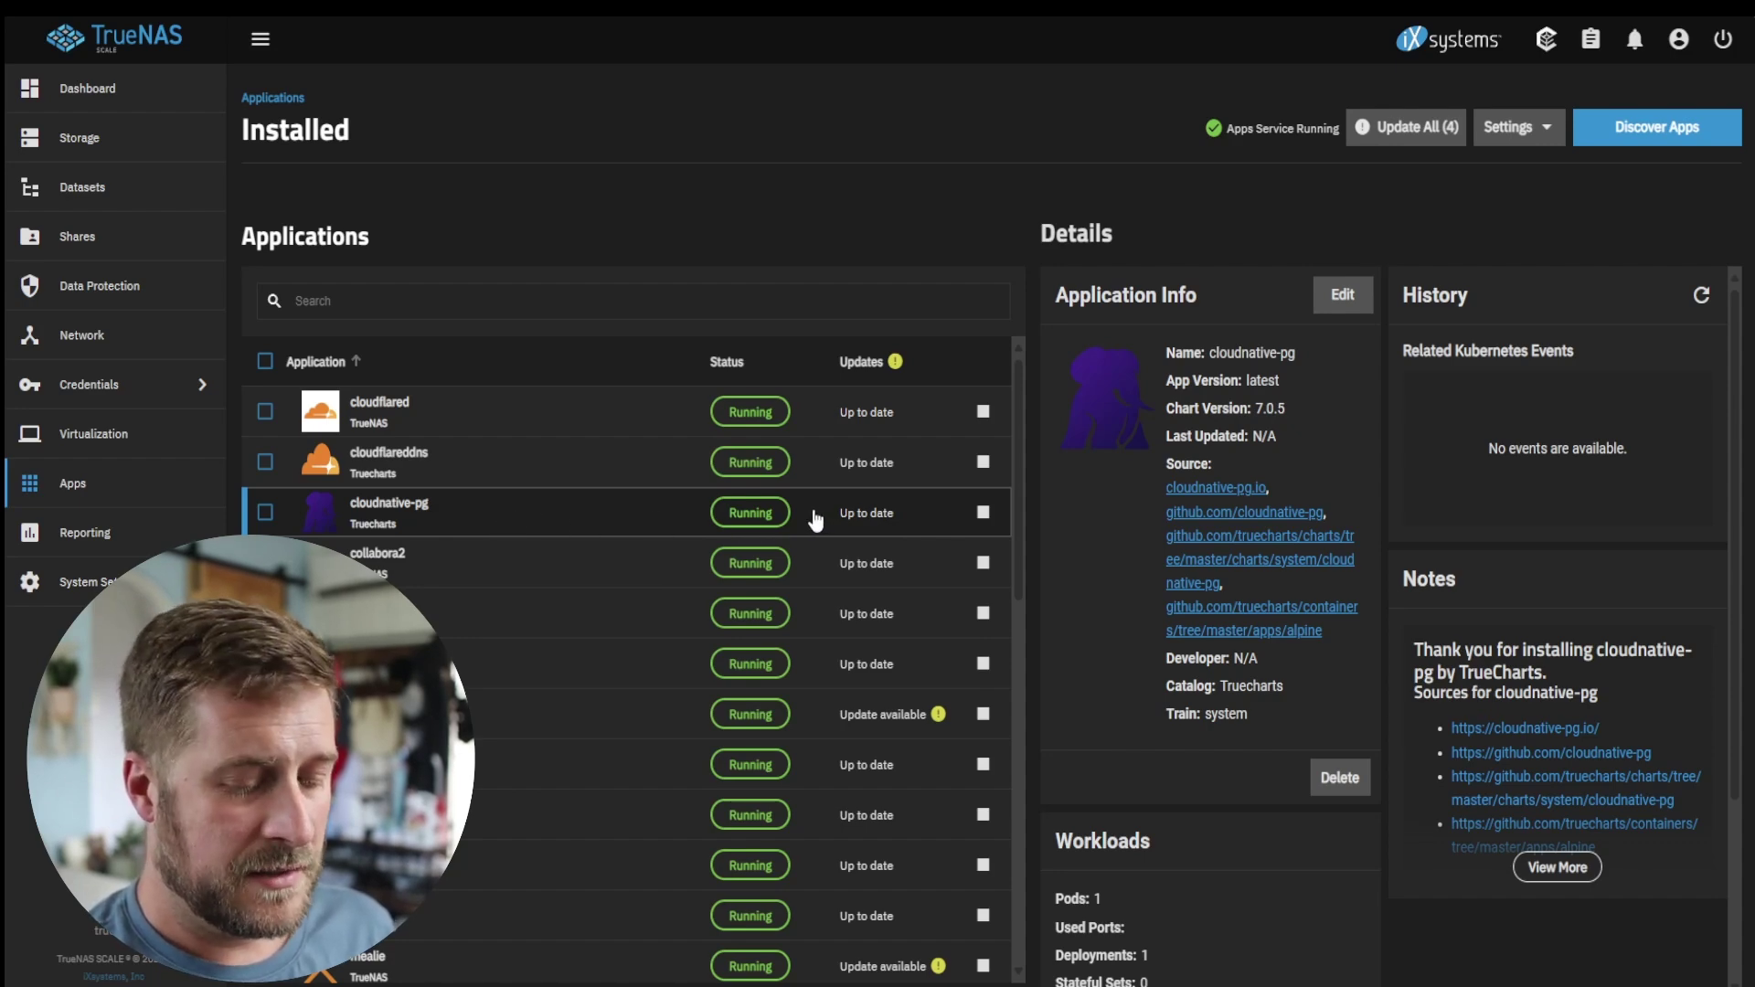
{"action": "scroll", "coordinate": [713, 558], "scroll_direction": "down", "scroll_amount": 10}
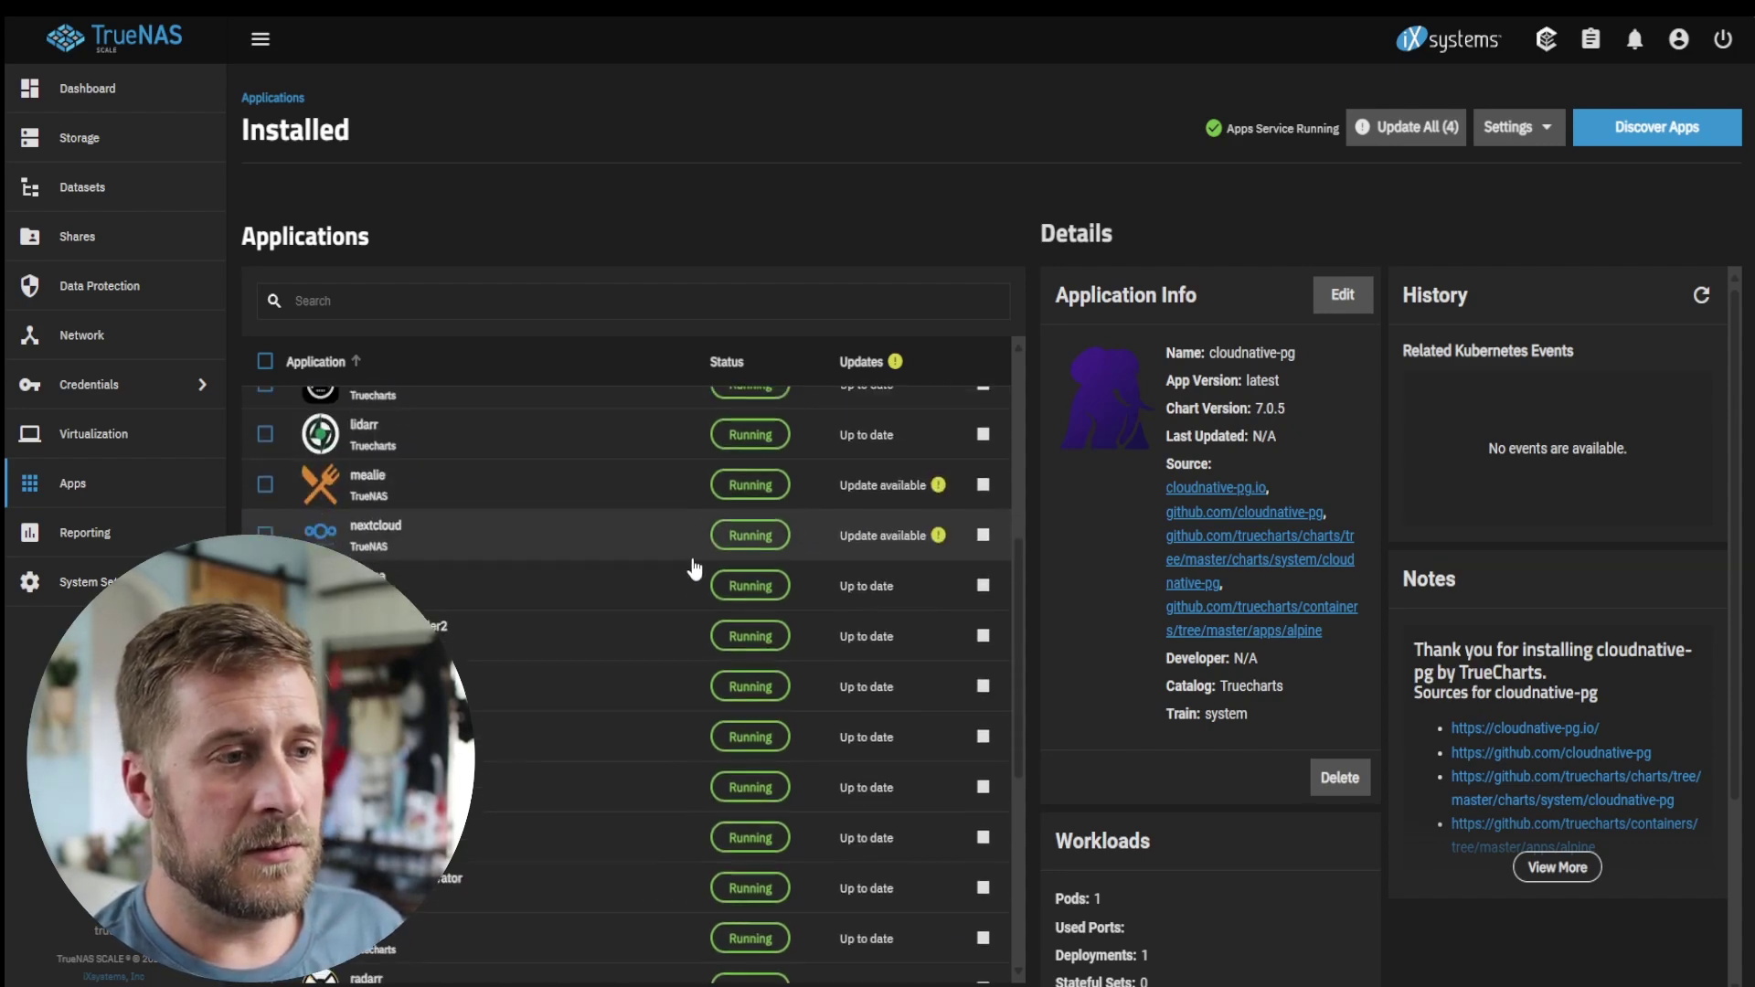
{"action": "scroll", "coordinate": [539, 711], "scroll_direction": "down", "scroll_amount": 5}
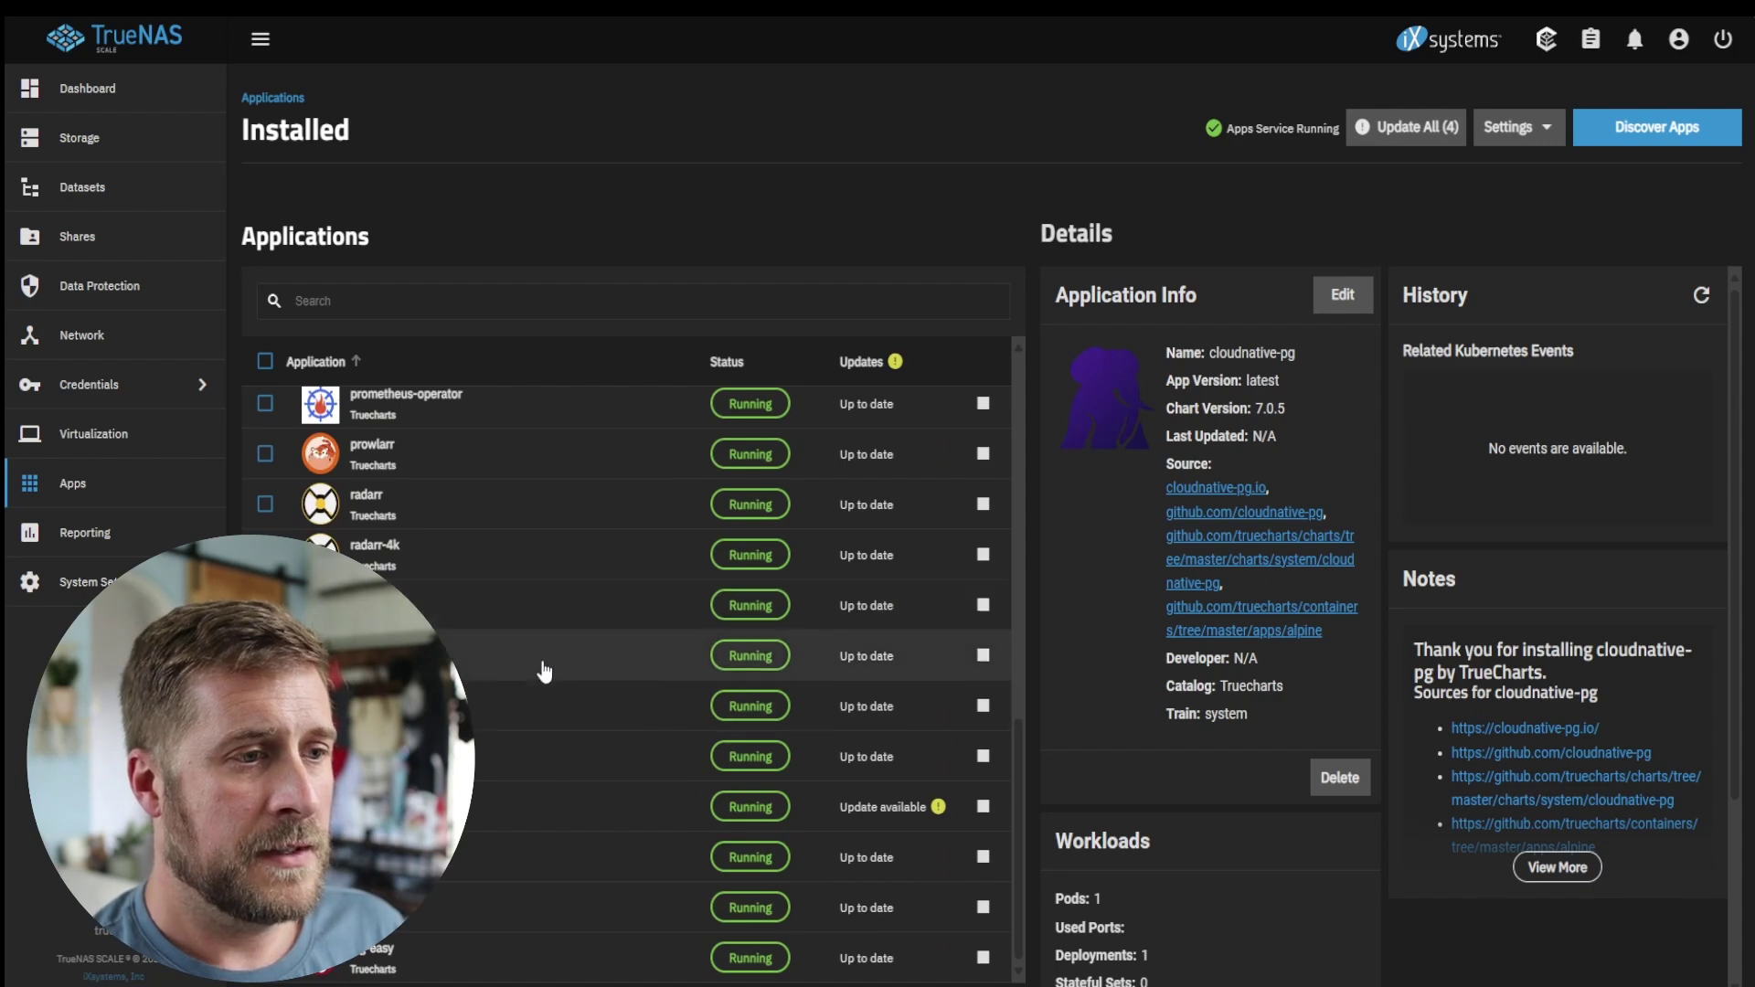
{"action": "left_click", "coordinate": [526, 761]}
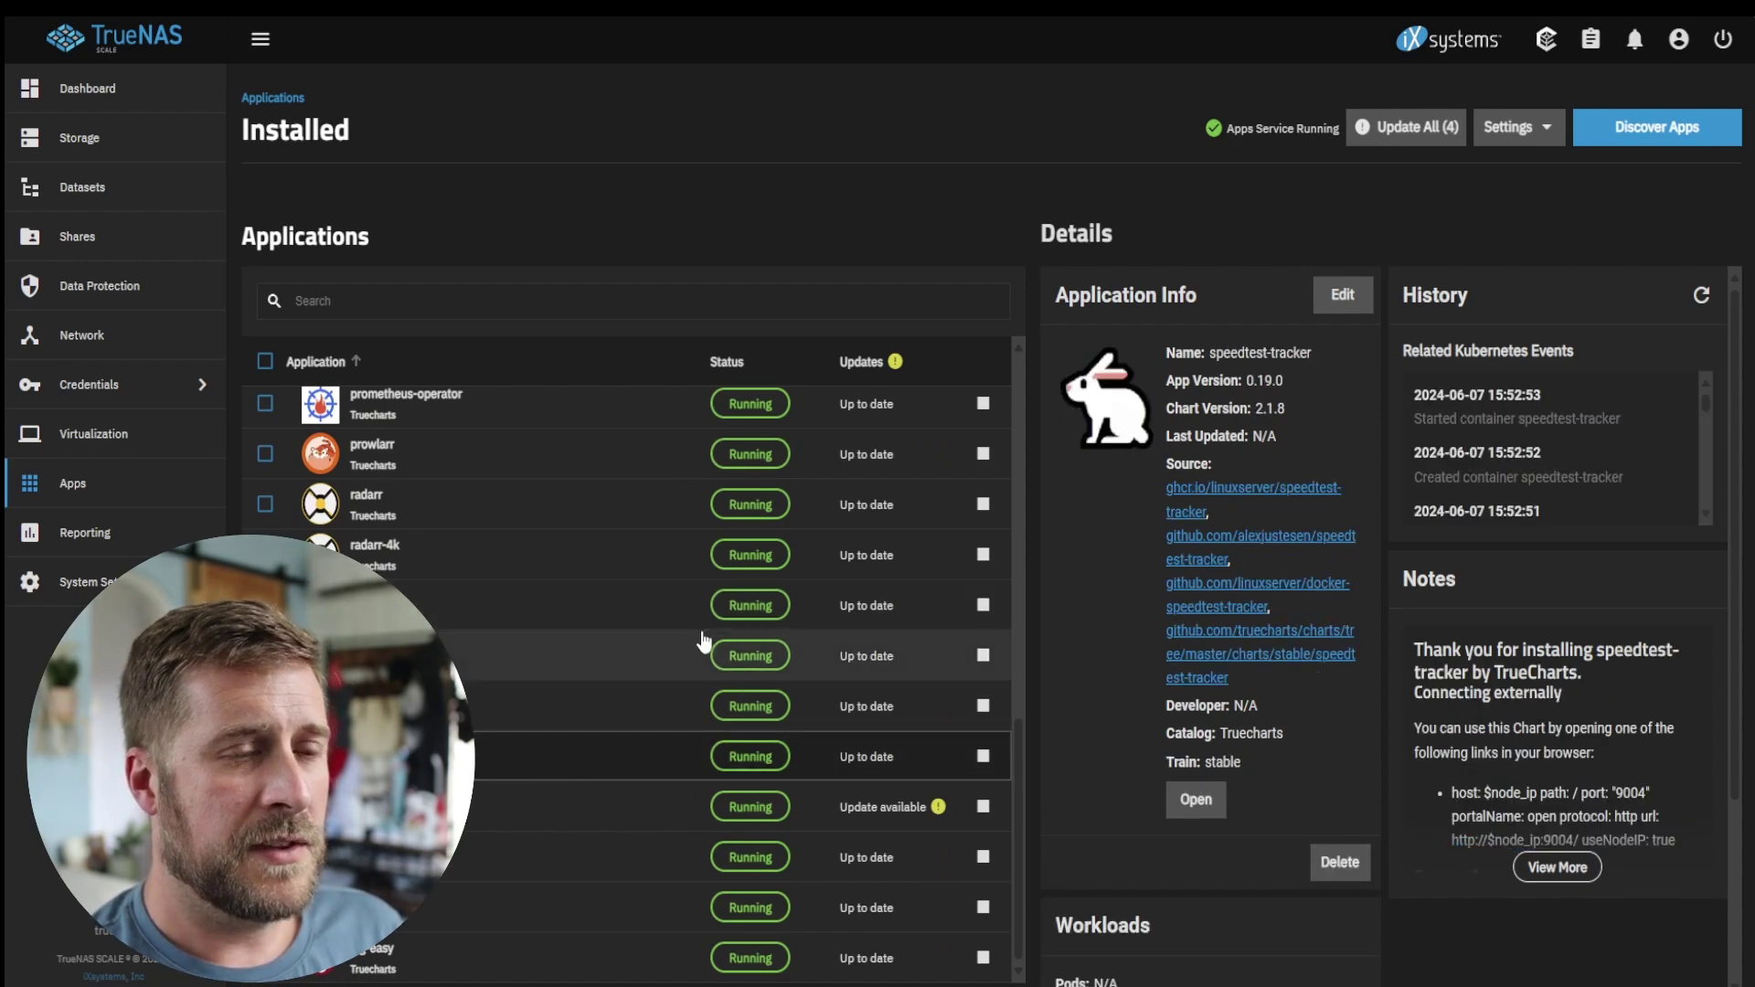
Step: Choose Edit on the speedtest-tracker Application Info card
{"action": "left_click", "coordinate": [1340, 306]}
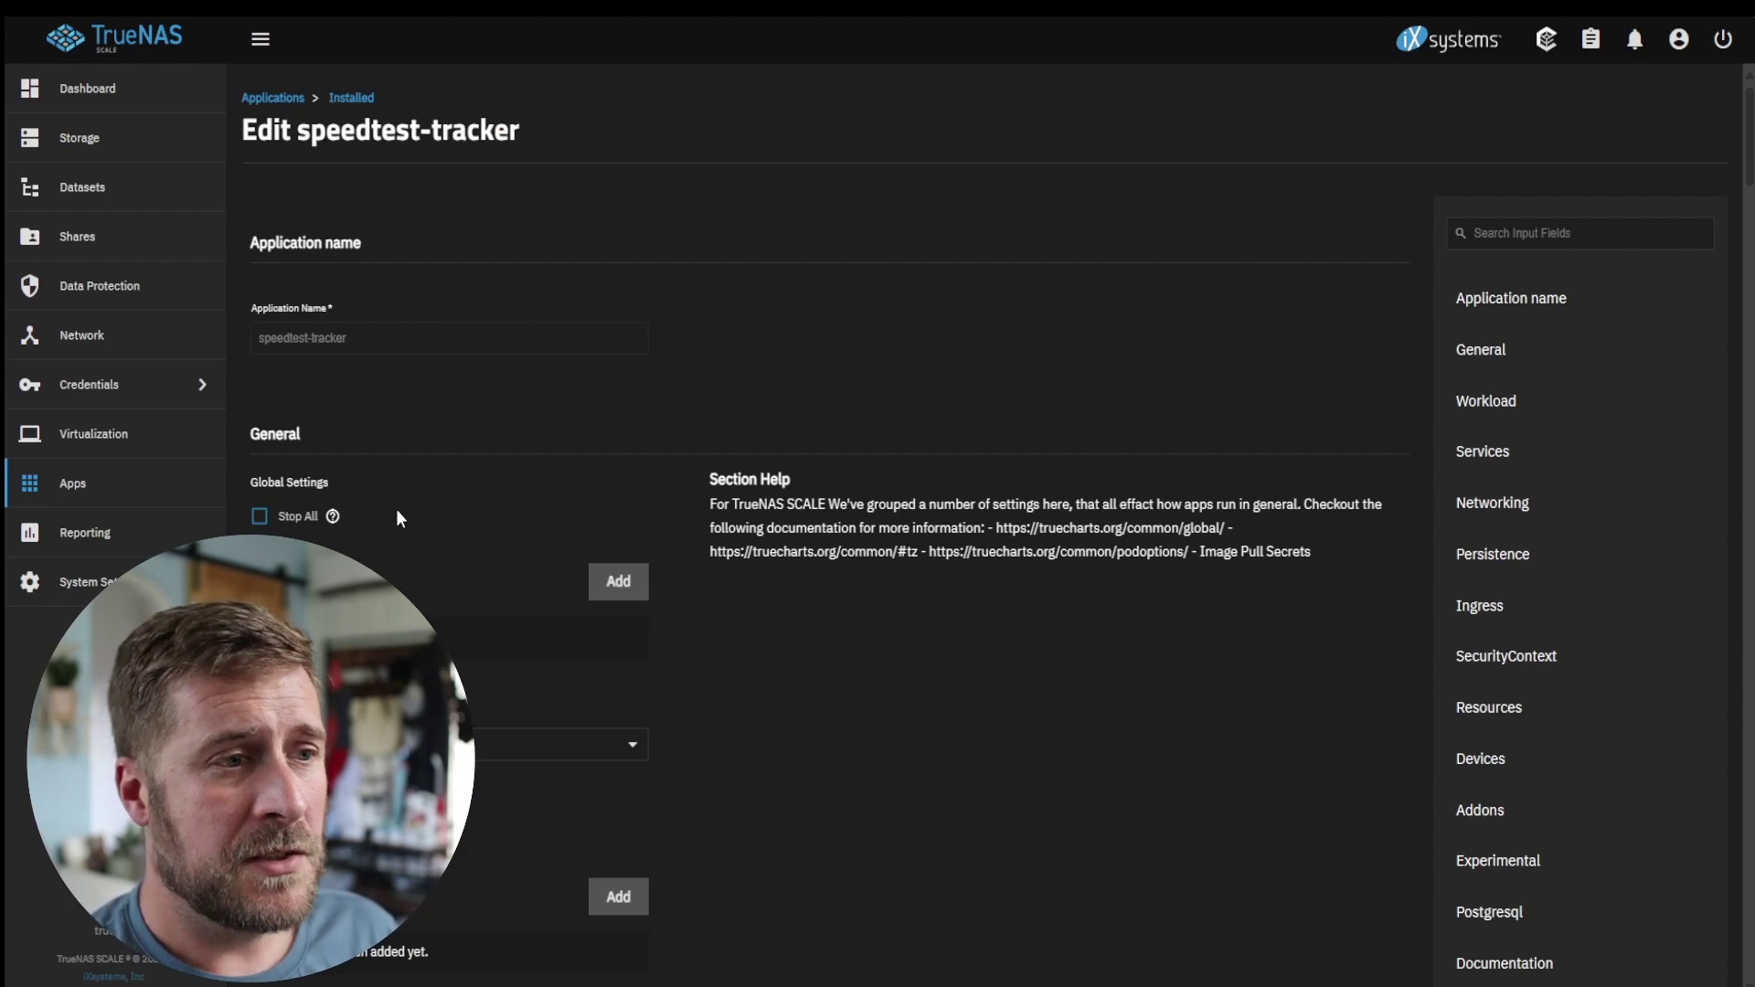
Step: Scroll the Edit speedtest-tracker form to the Workload app name field, which reads Glofiber Connection Tracker
{"action": "scroll", "coordinate": [398, 517], "scroll_direction": "down", "scroll_amount": 10}
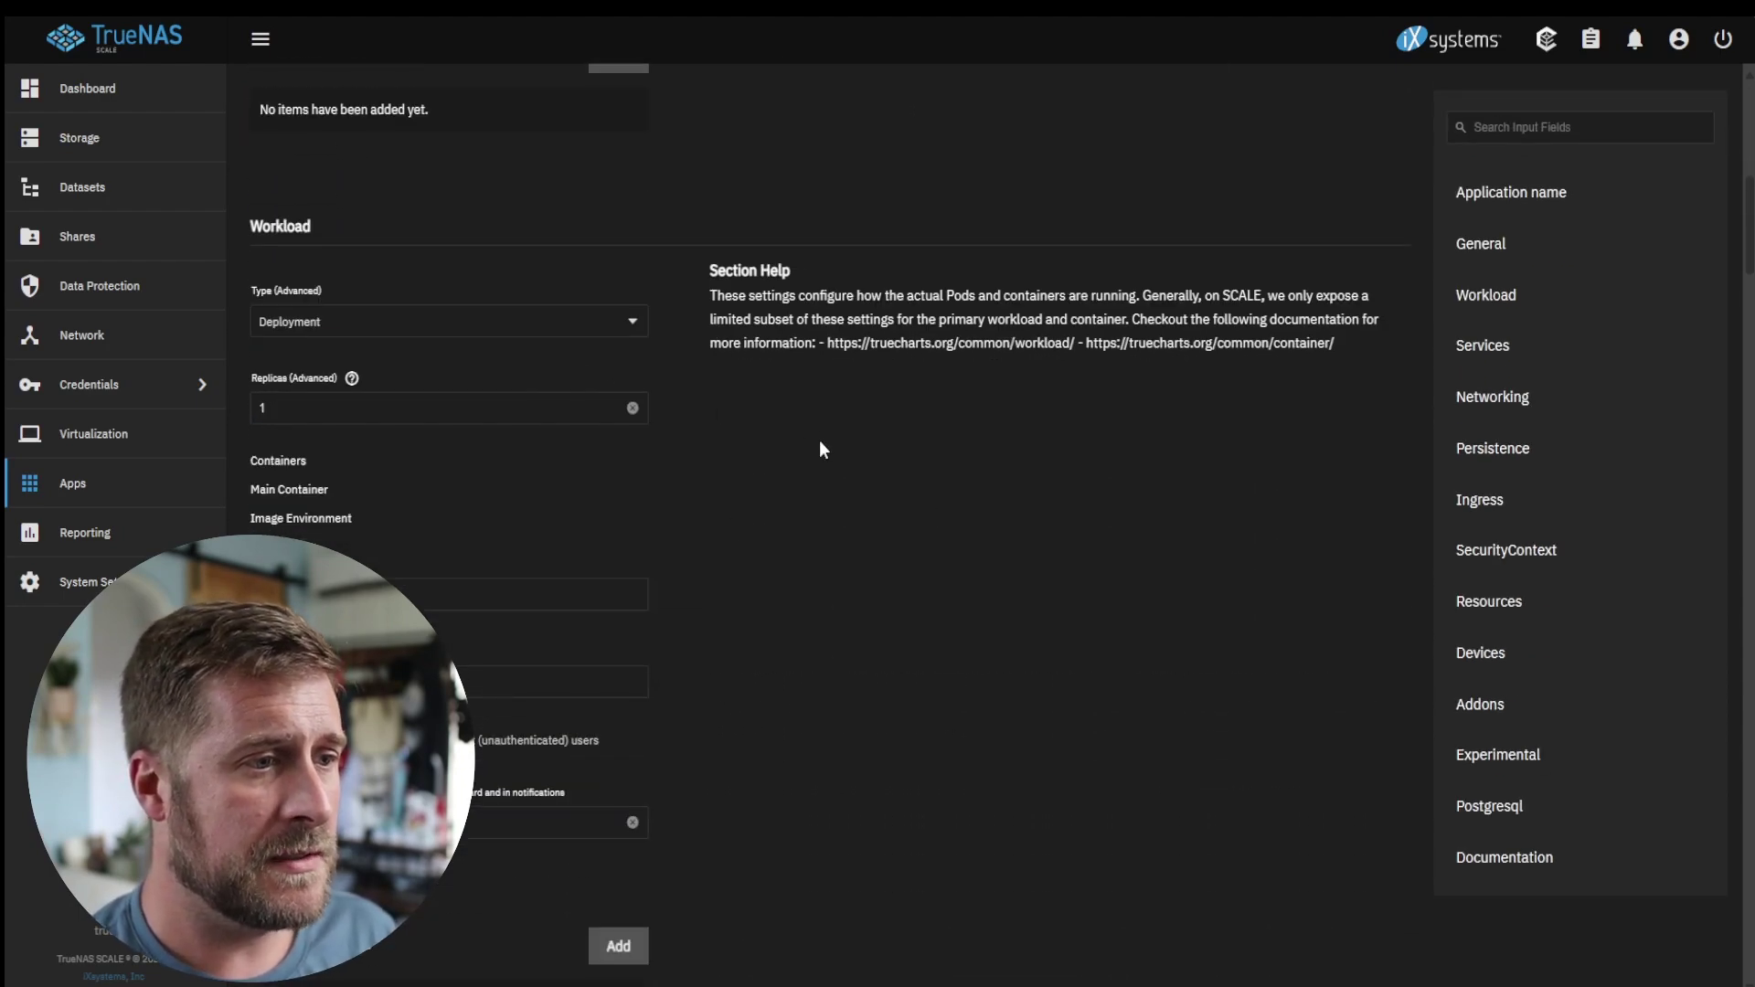
{"action": "scroll", "coordinate": [816, 445], "scroll_direction": "down", "scroll_amount": 3}
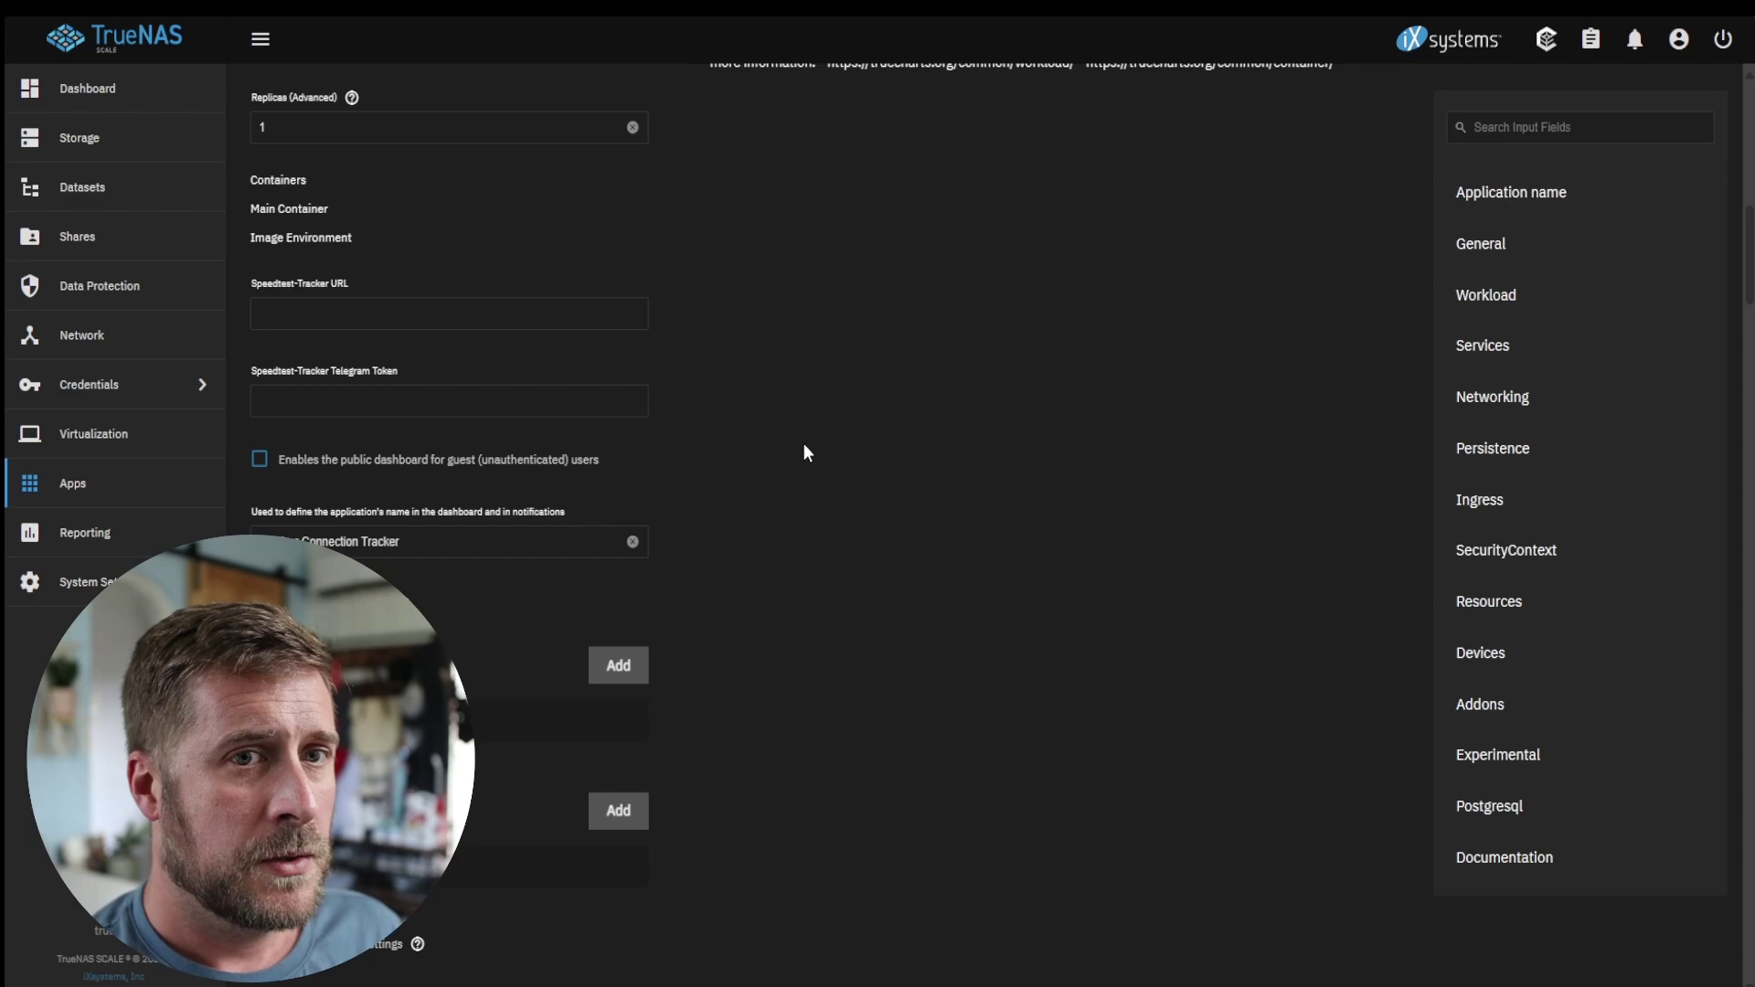
{"action": "scroll", "coordinate": [665, 428], "scroll_direction": "down", "scroll_amount": 9}
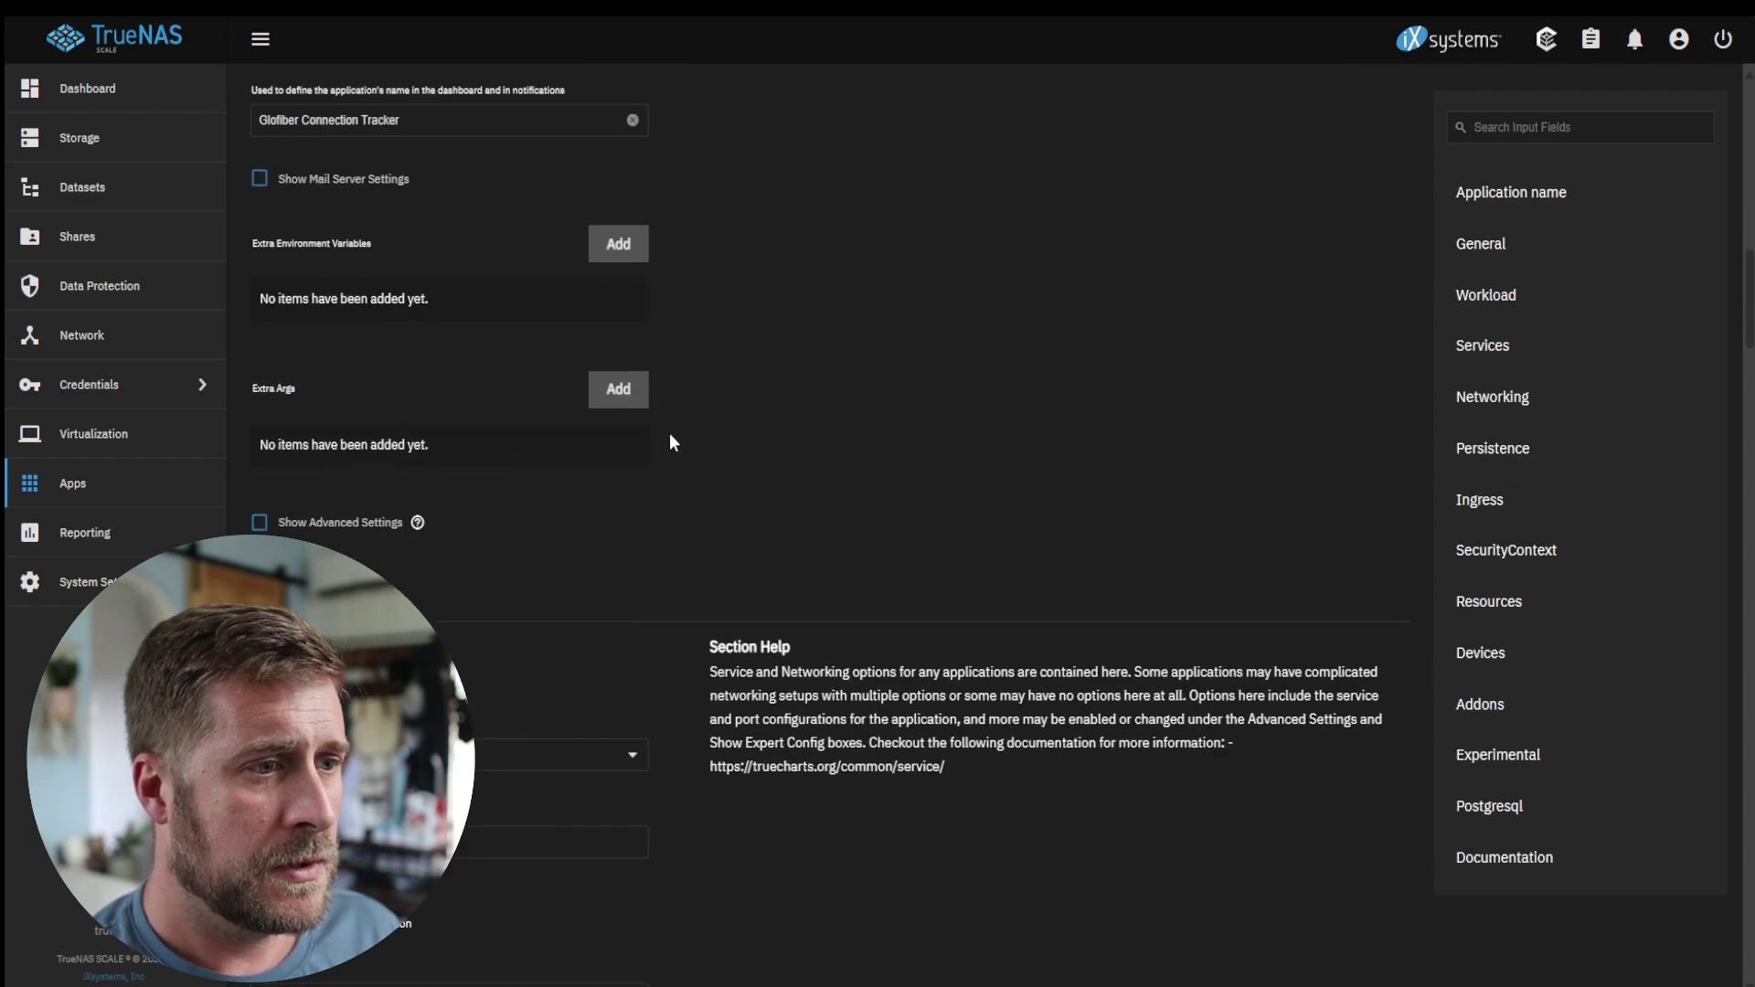
{"action": "scroll", "coordinate": [673, 439], "scroll_direction": "up", "scroll_amount": 10}
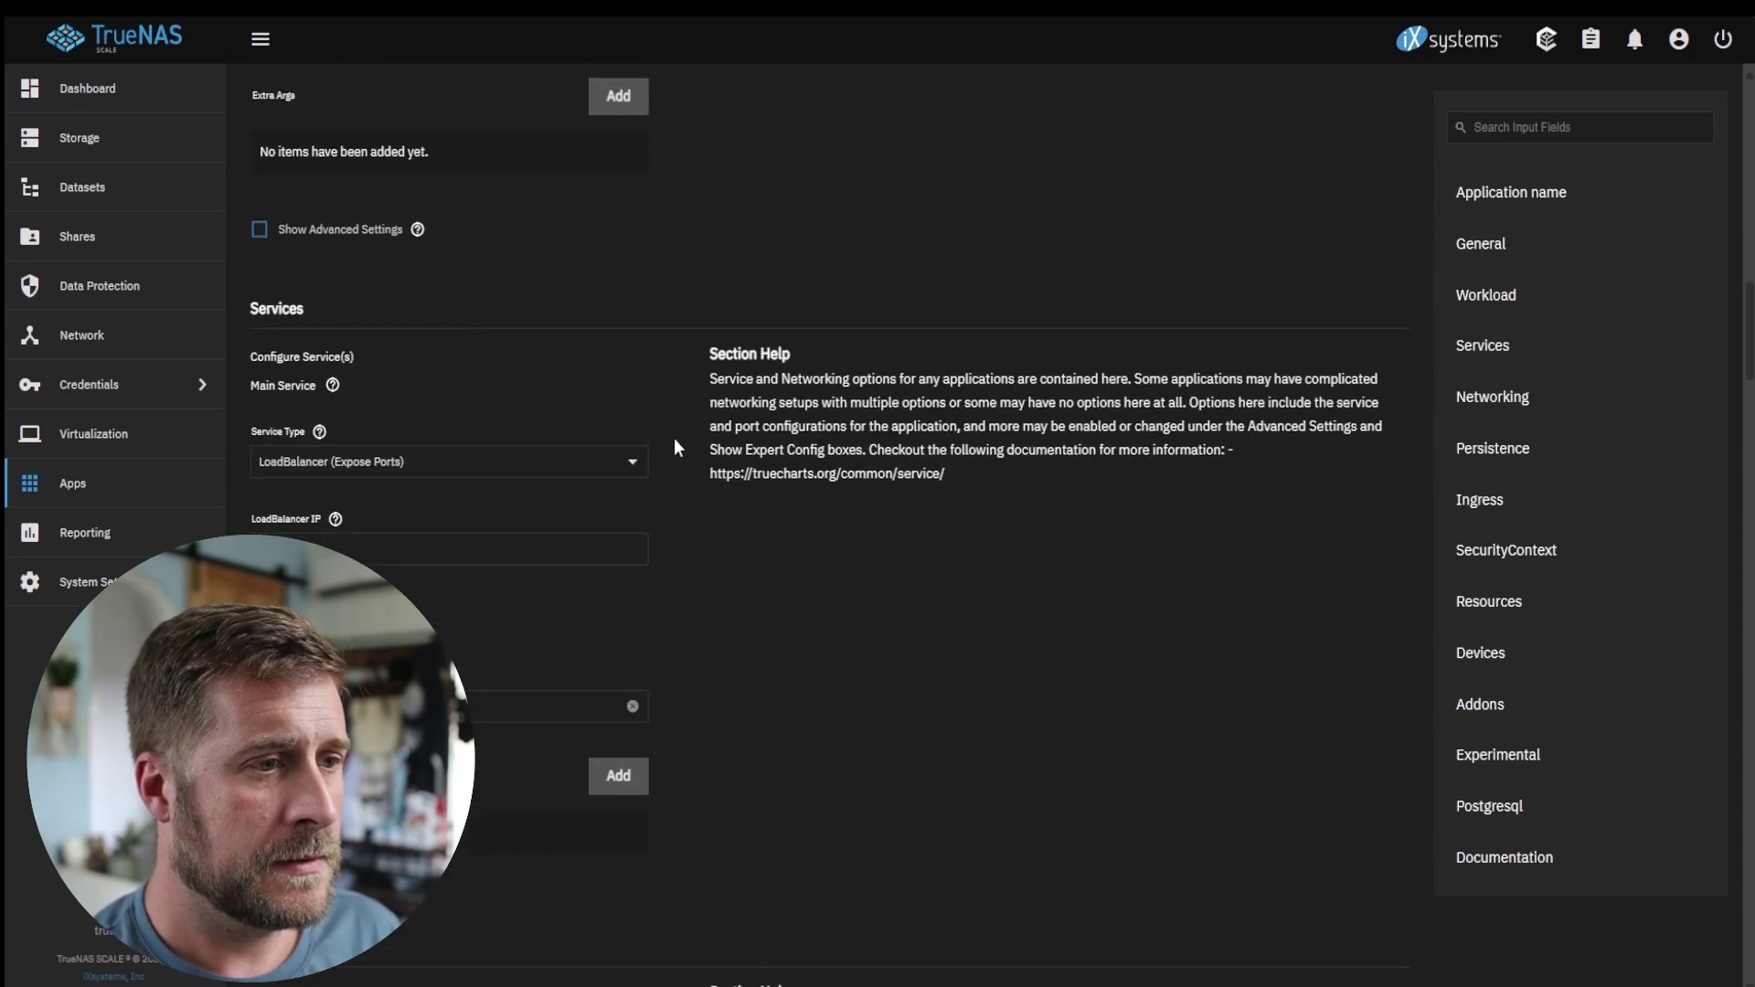
{"action": "scroll", "coordinate": [506, 387], "scroll_direction": "up", "scroll_amount": 8}
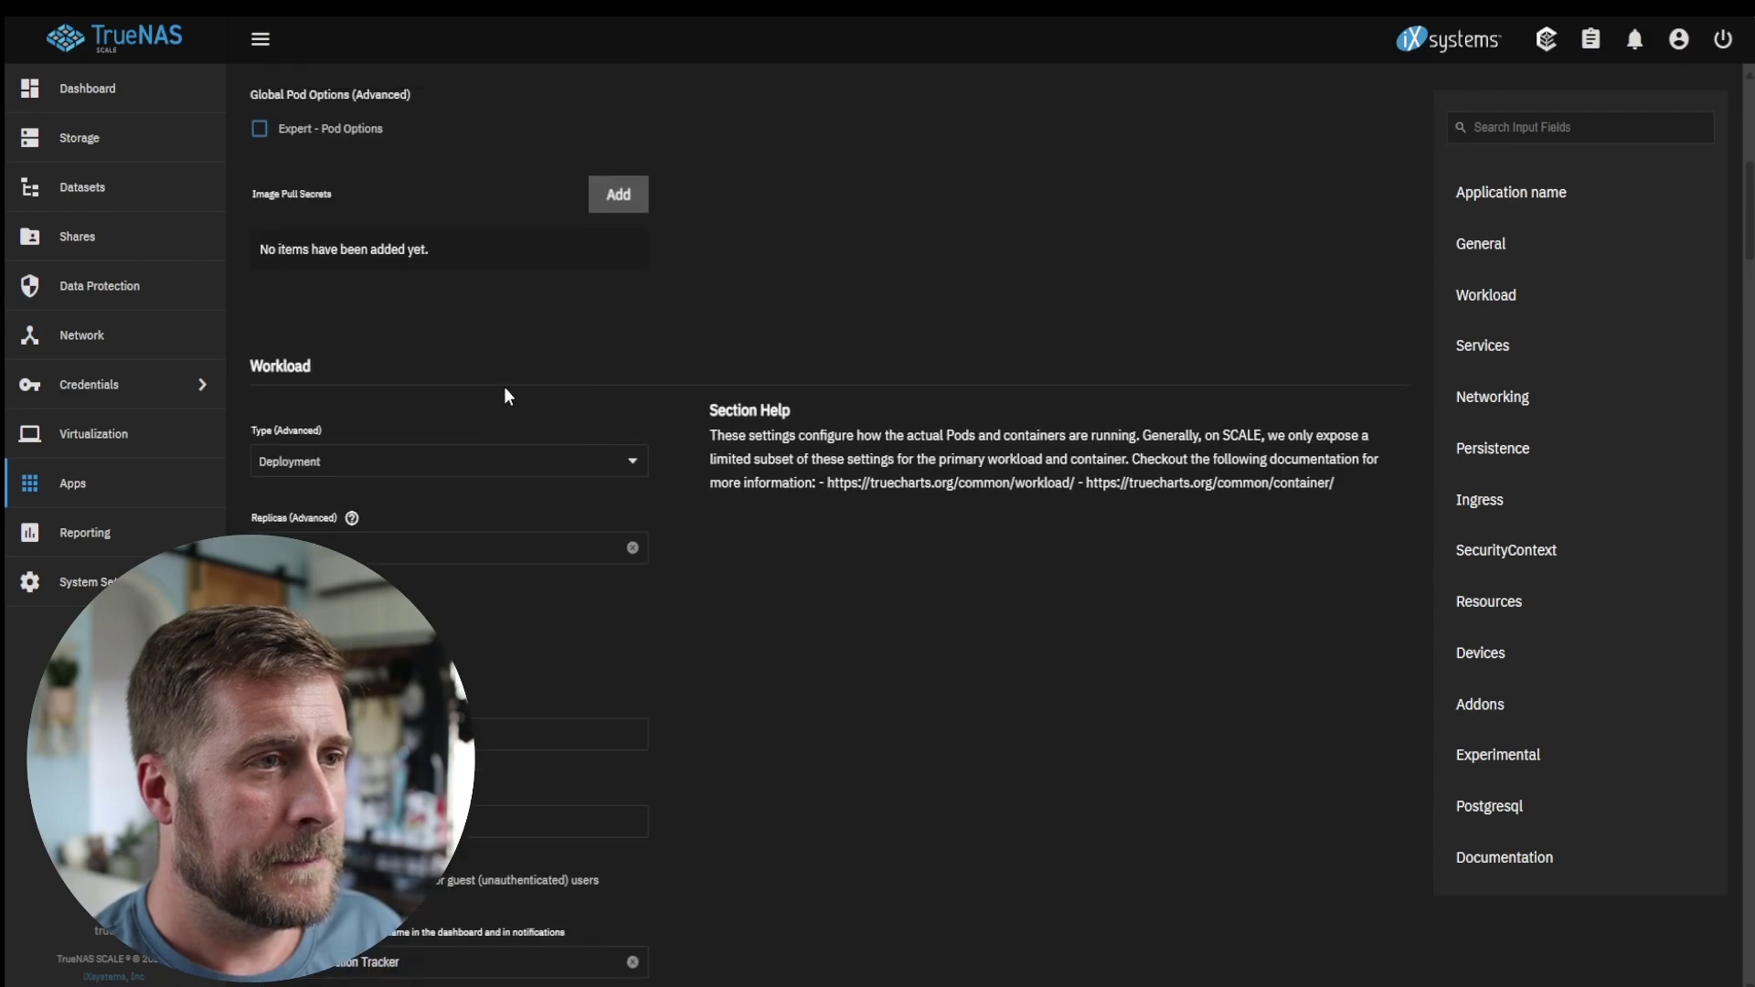
{"action": "scroll", "coordinate": [505, 389], "scroll_direction": "up", "scroll_amount": 5}
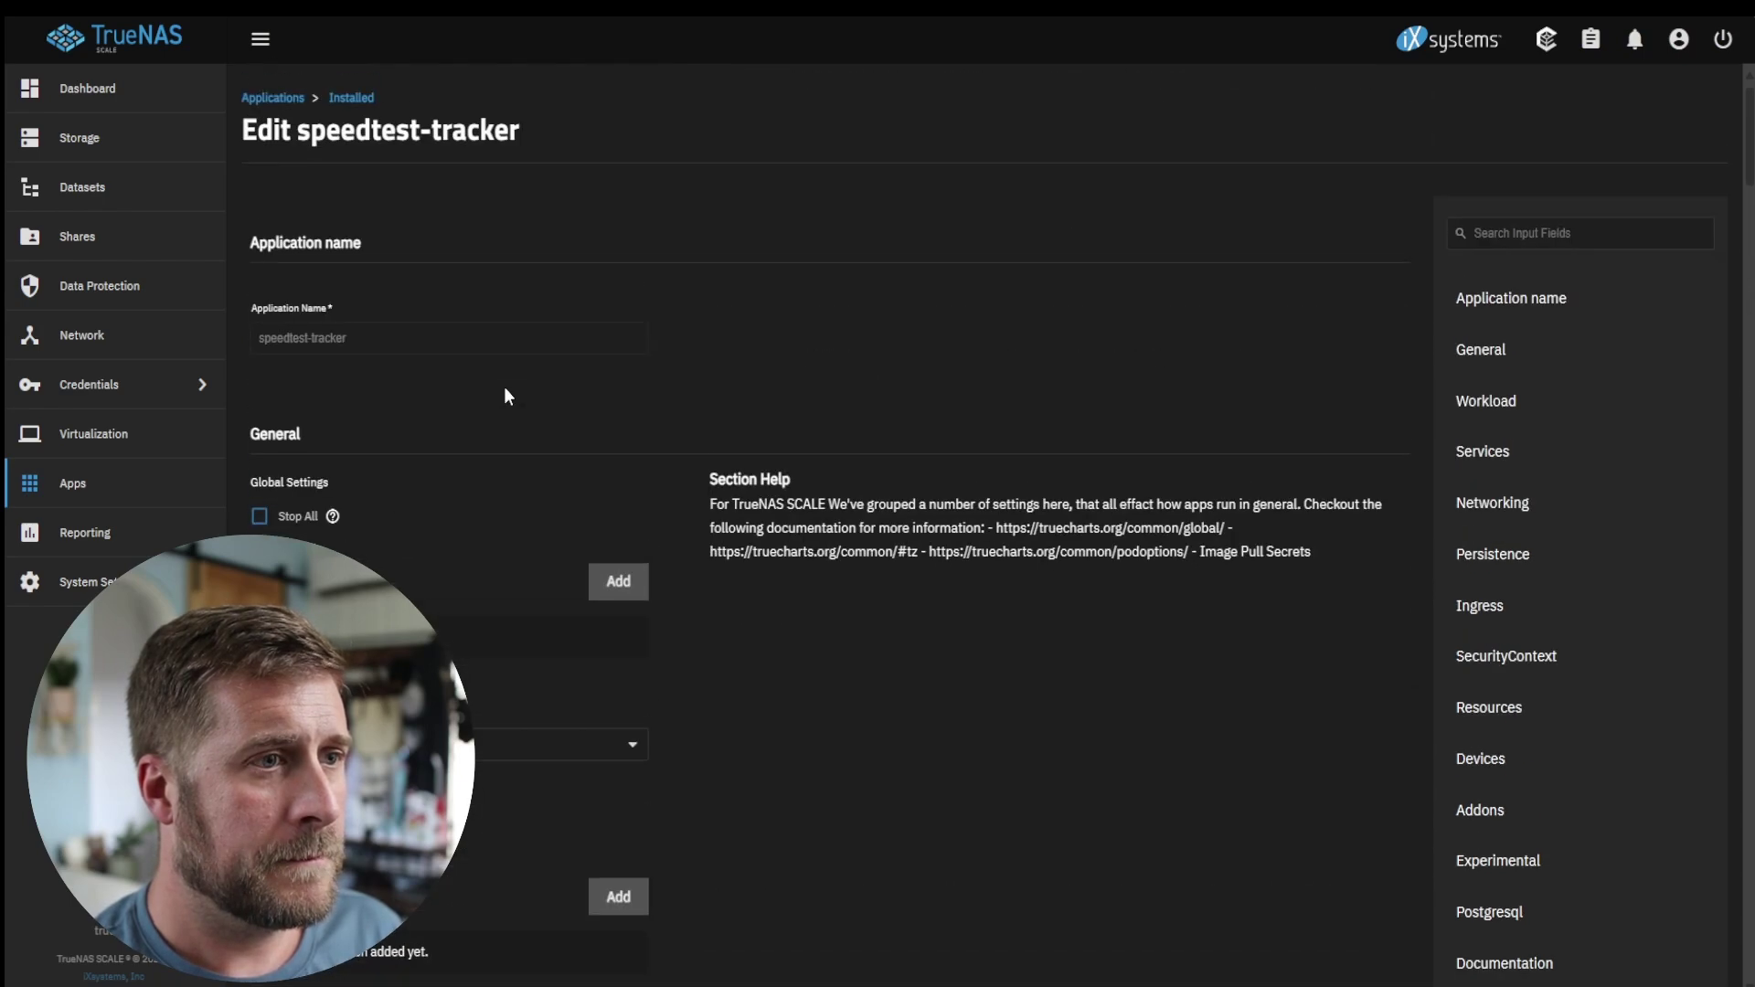
{"action": "scroll", "coordinate": [506, 392], "scroll_direction": "down", "scroll_amount": 8}
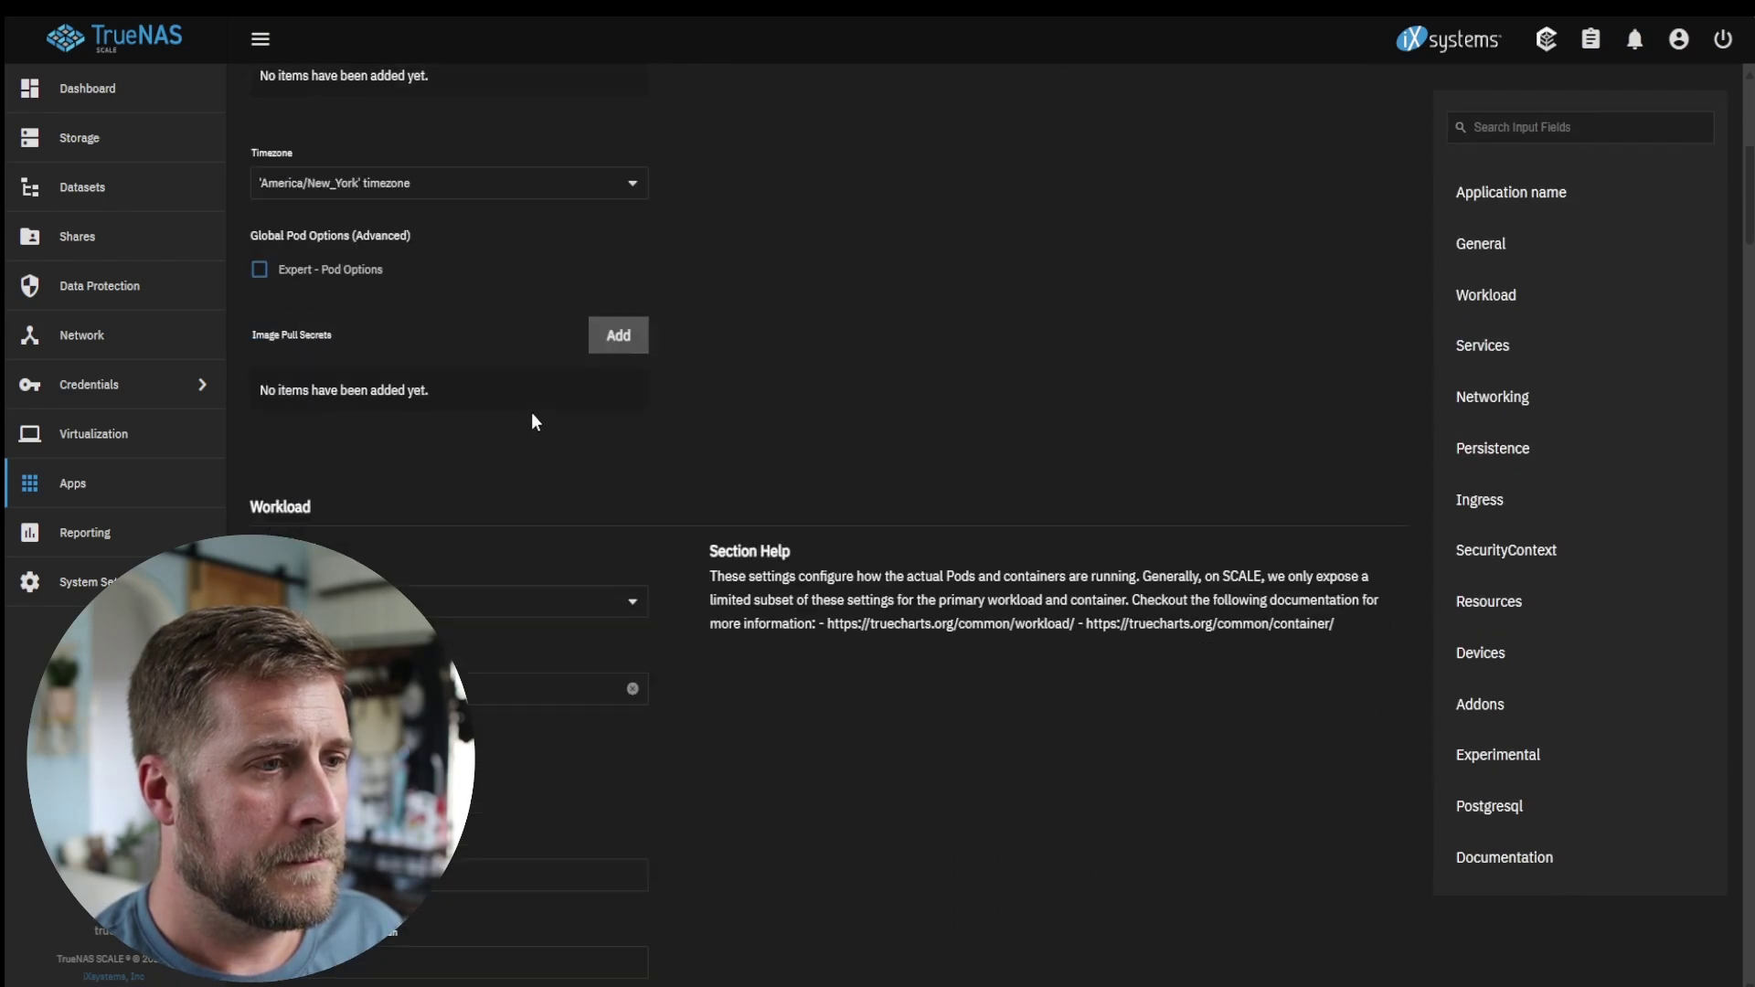
{"action": "scroll", "coordinate": [534, 421], "scroll_direction": "down", "scroll_amount": 3}
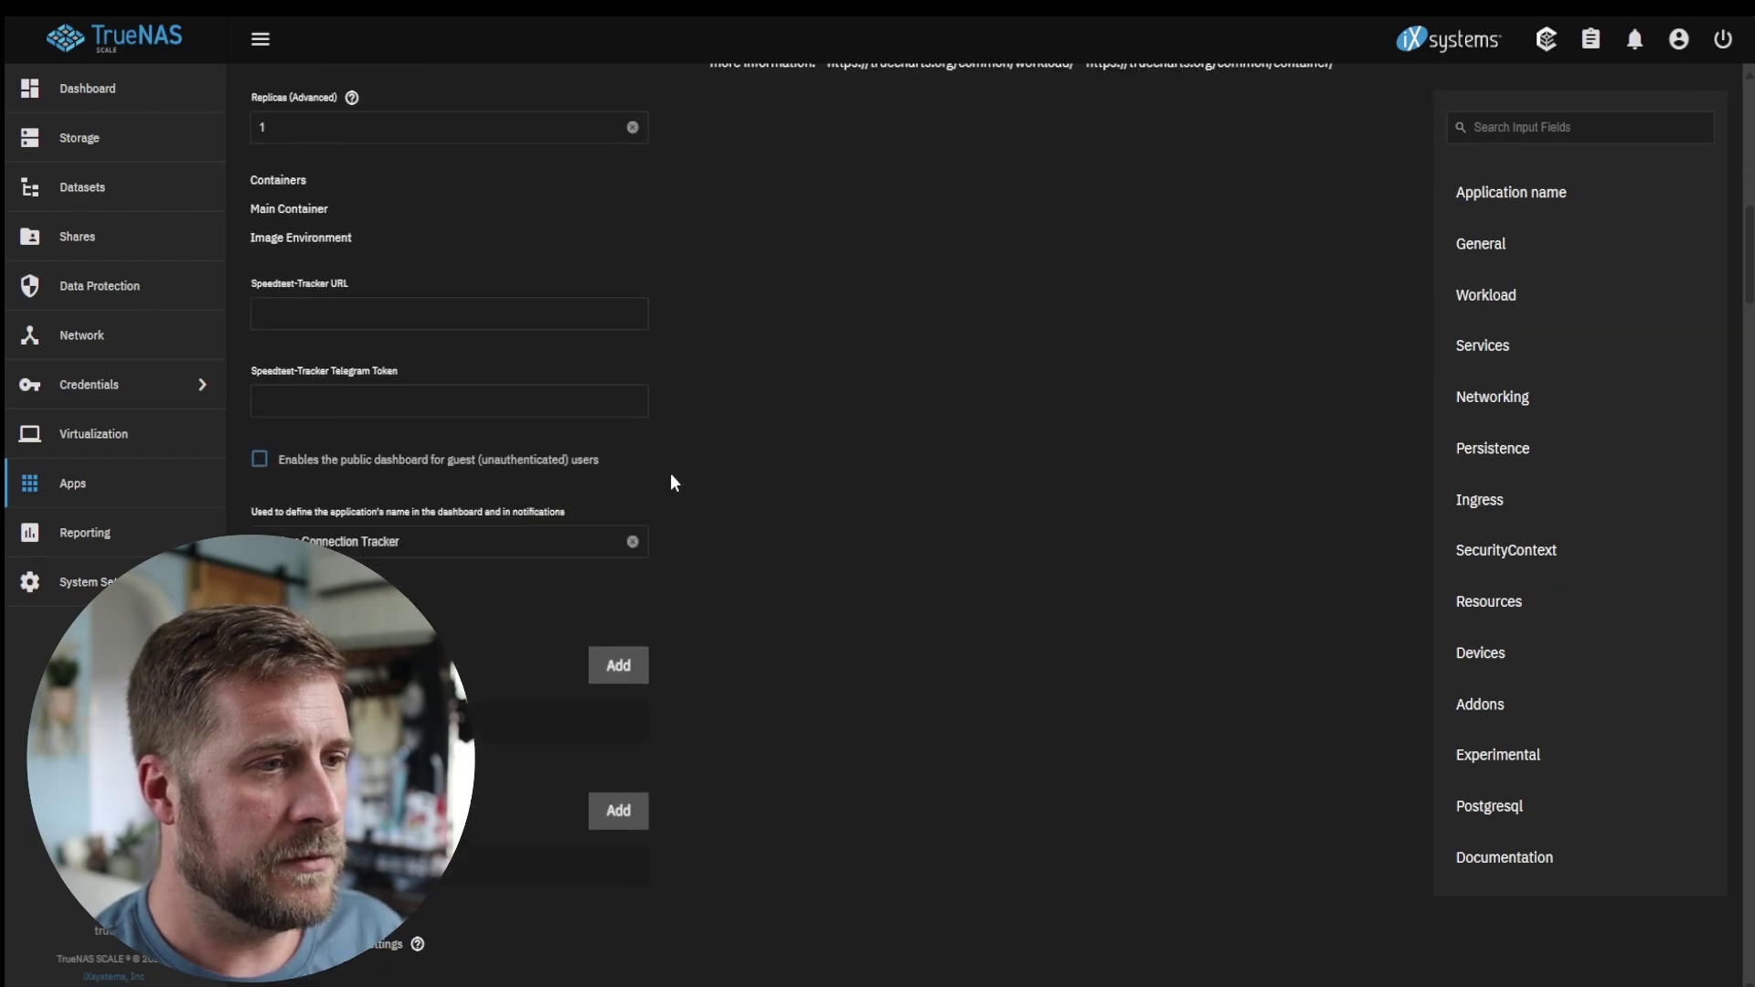
Step: Confirm the app name field reads Glofiber Connection Tracker, then return to the dashboard tab
{"action": "left_click", "coordinate": [431, 545]}
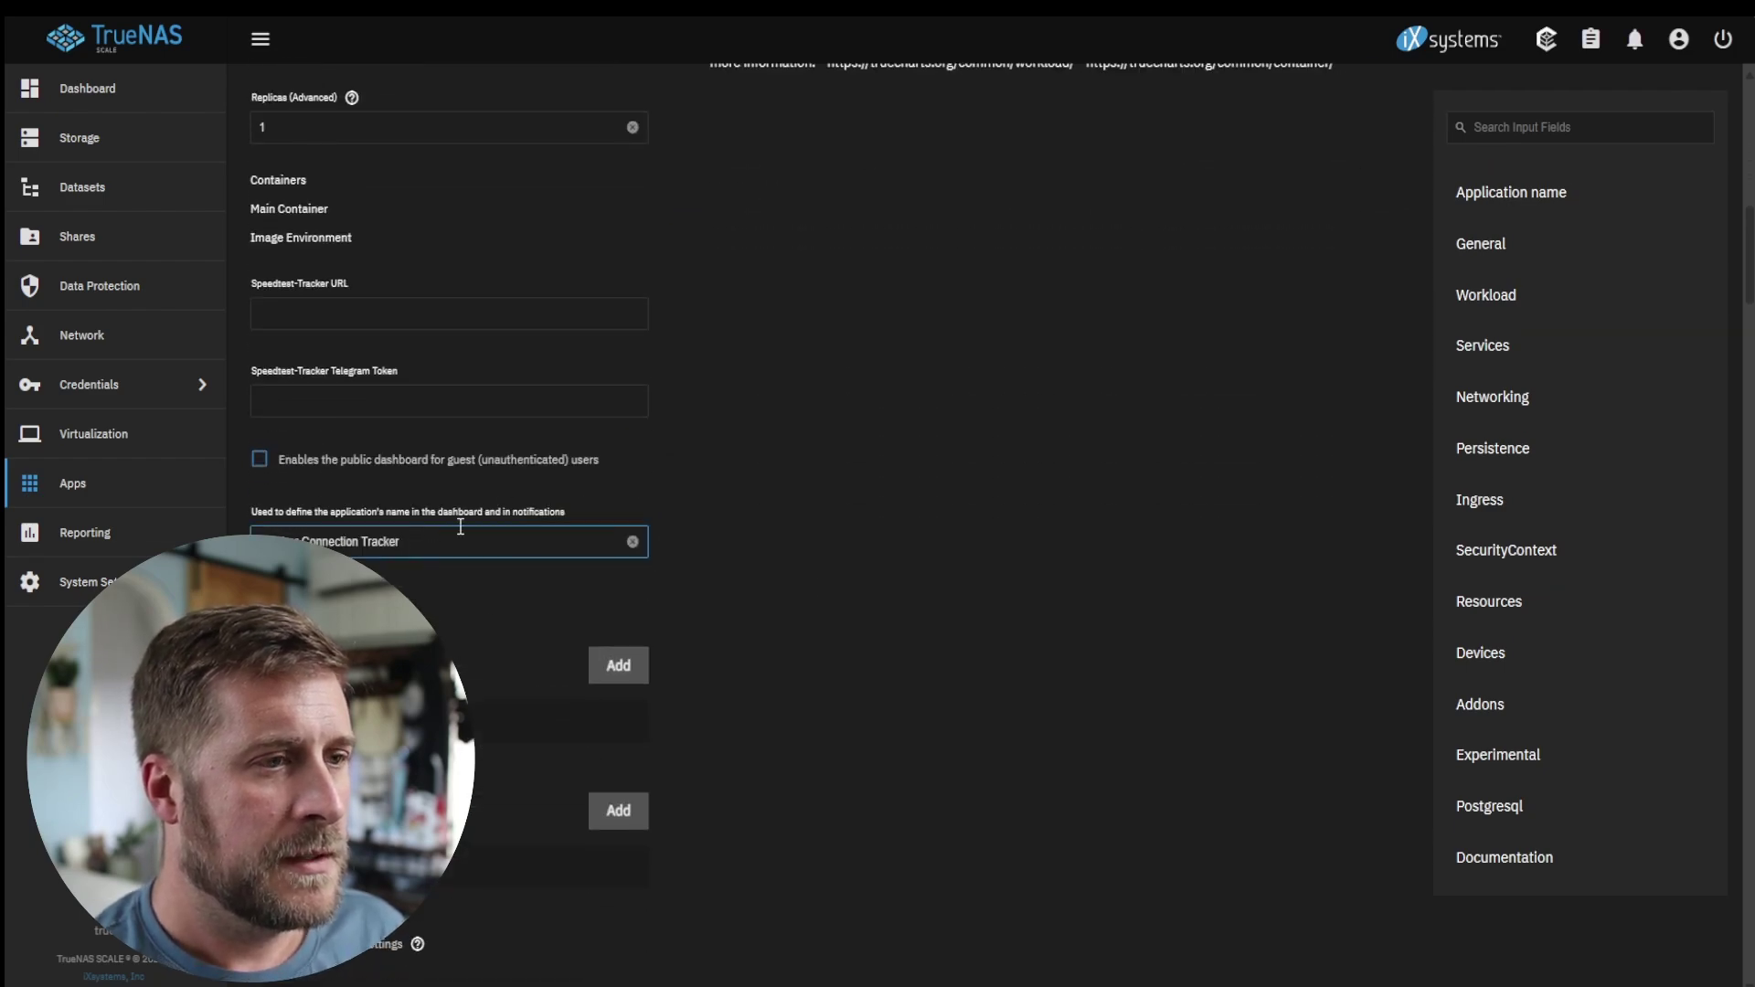
{"action": "scroll", "coordinate": [521, 512], "scroll_direction": "up", "scroll_amount": 2}
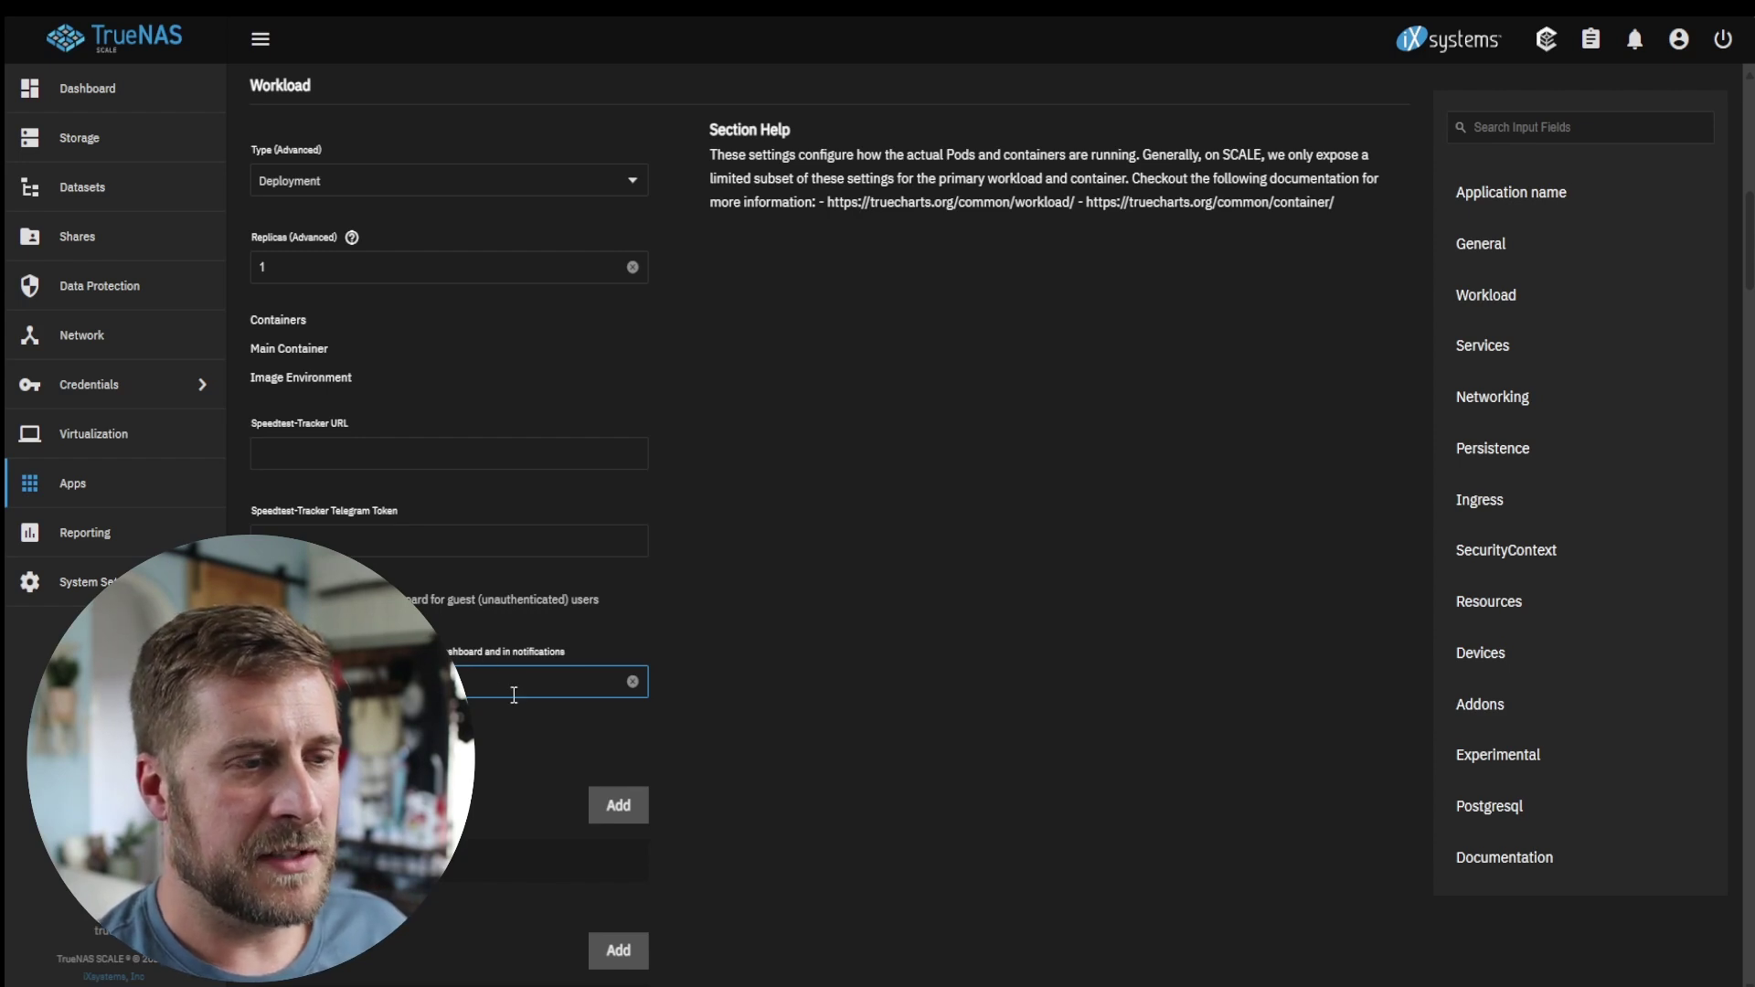
{"action": "scroll", "coordinate": [514, 694], "scroll_direction": "down", "scroll_amount": 5}
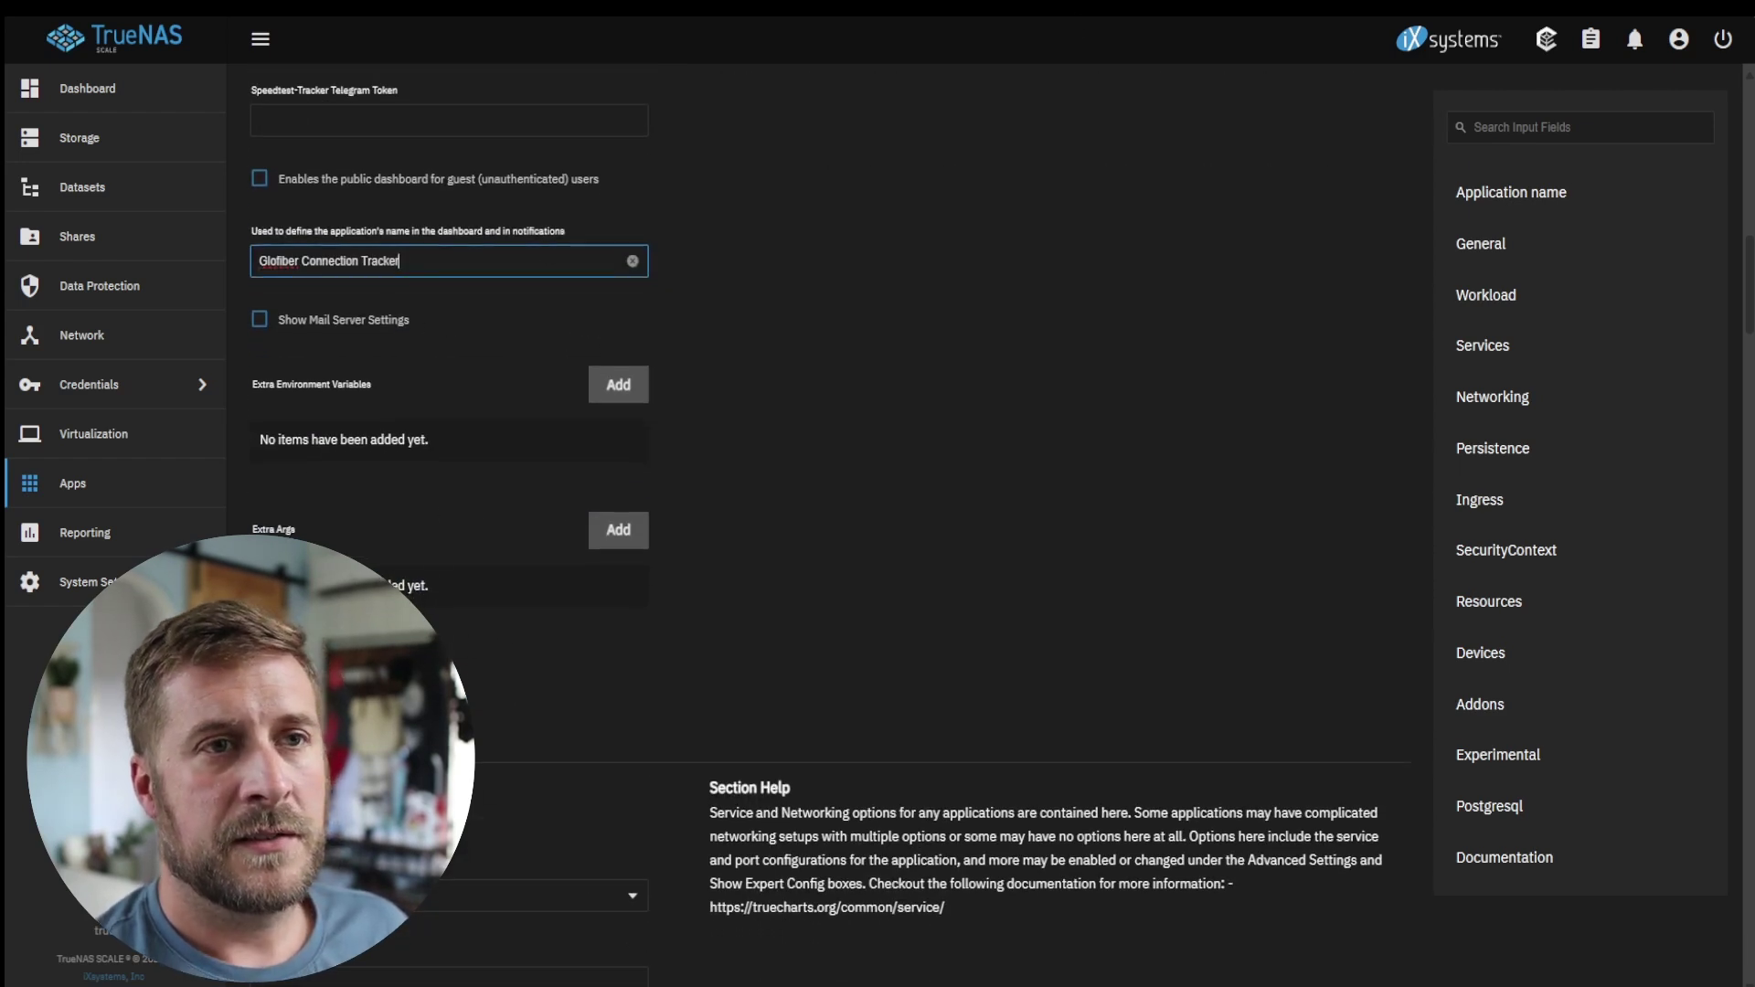
{"action": "key", "text": "ctrl+Tab"}
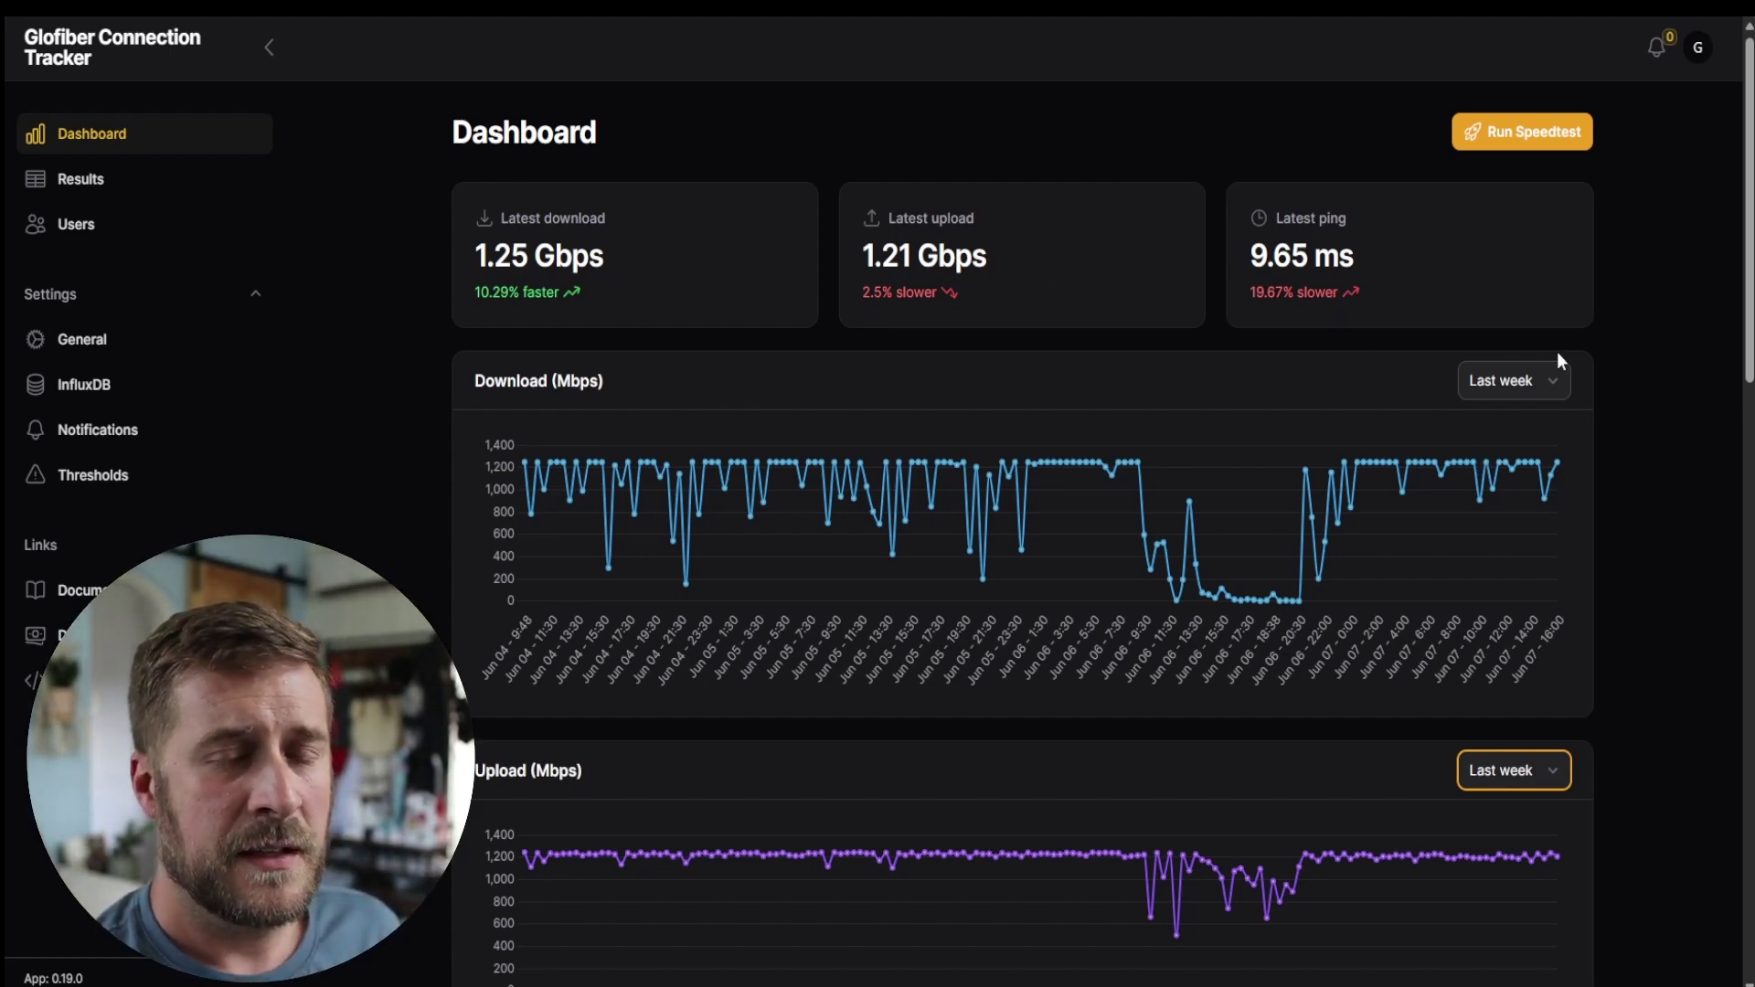
{"action": "left_click", "coordinate": [1552, 383]}
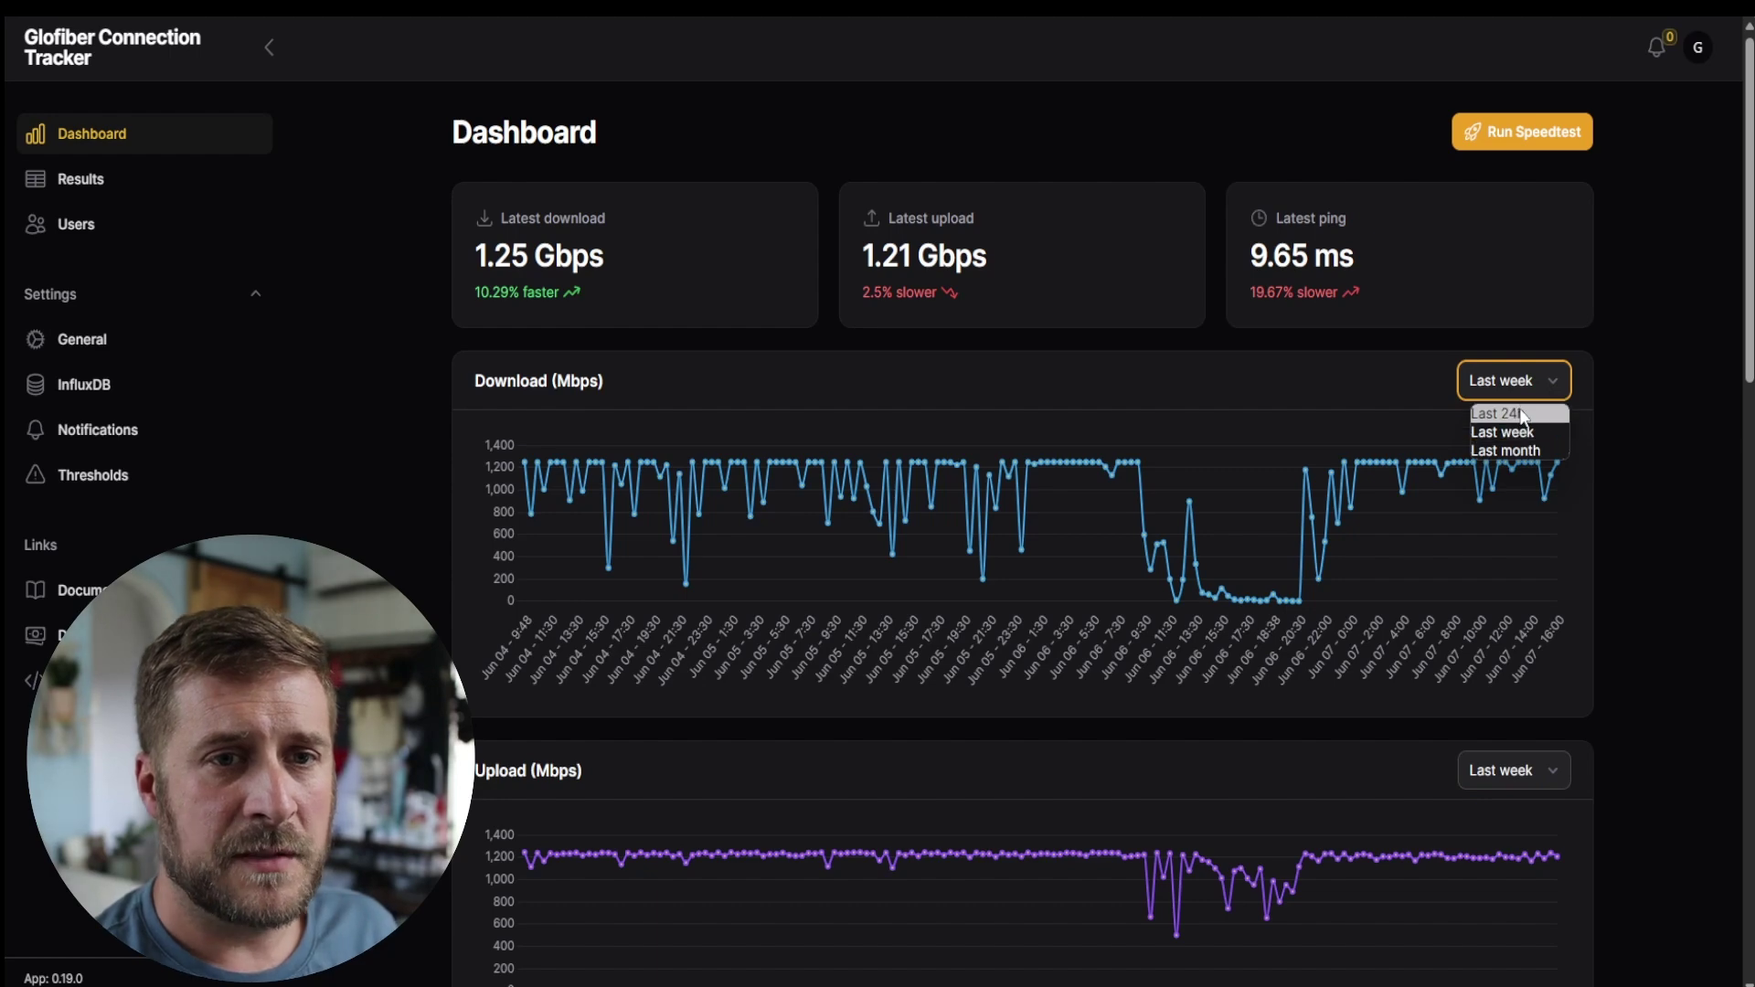
{"action": "left_click", "coordinate": [1522, 415]}
{"action": "left_click", "coordinate": [1557, 388]}
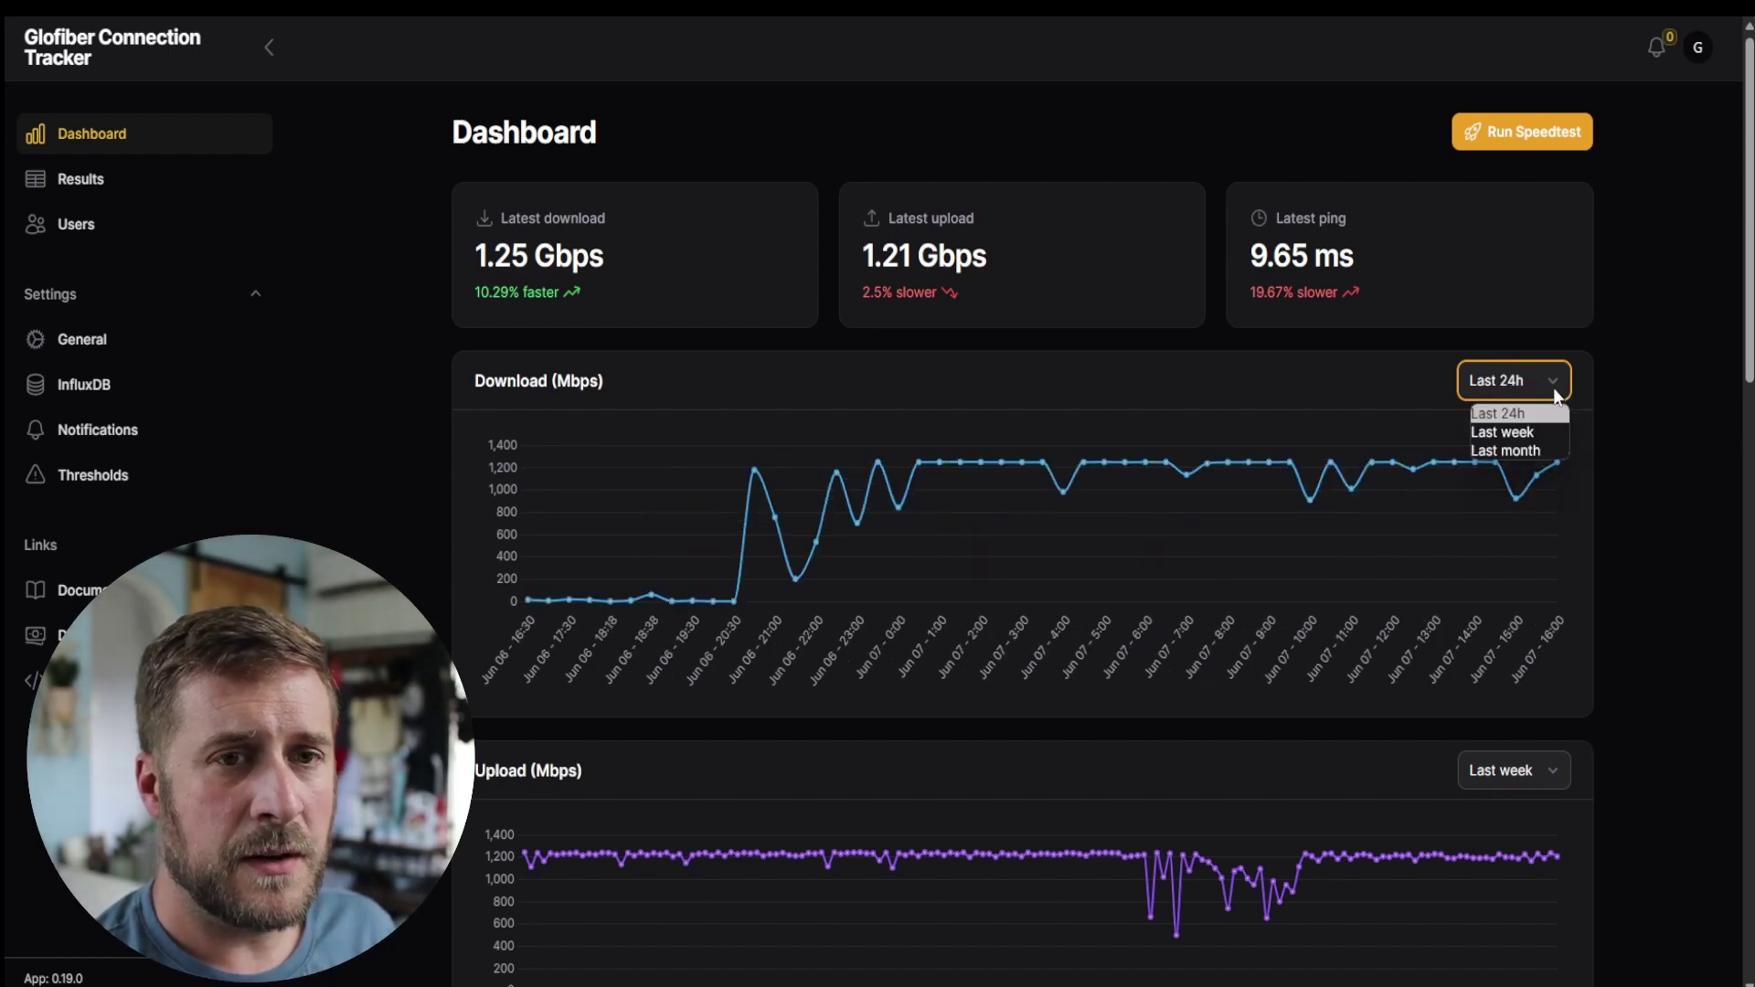
{"action": "left_click", "coordinate": [1535, 431]}
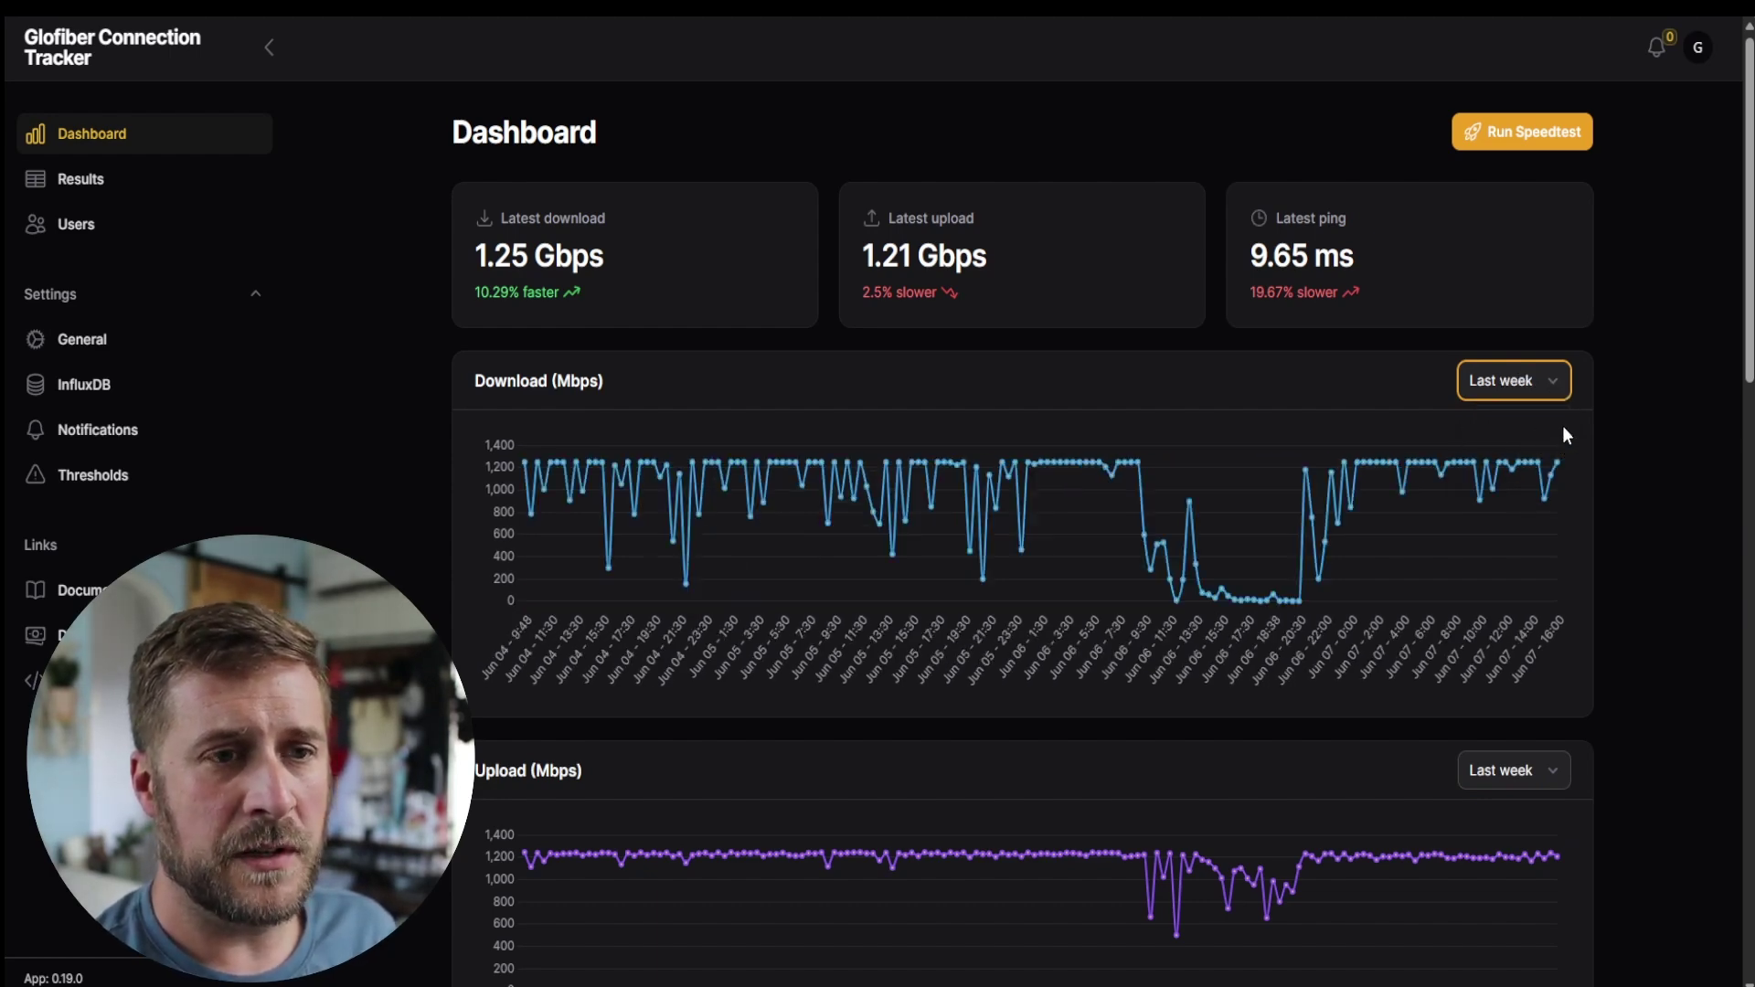
{"action": "scroll", "coordinate": [1283, 539], "scroll_direction": "down", "scroll_amount": 5}
{"action": "scroll", "coordinate": [951, 512], "scroll_direction": "up", "scroll_amount": 5}
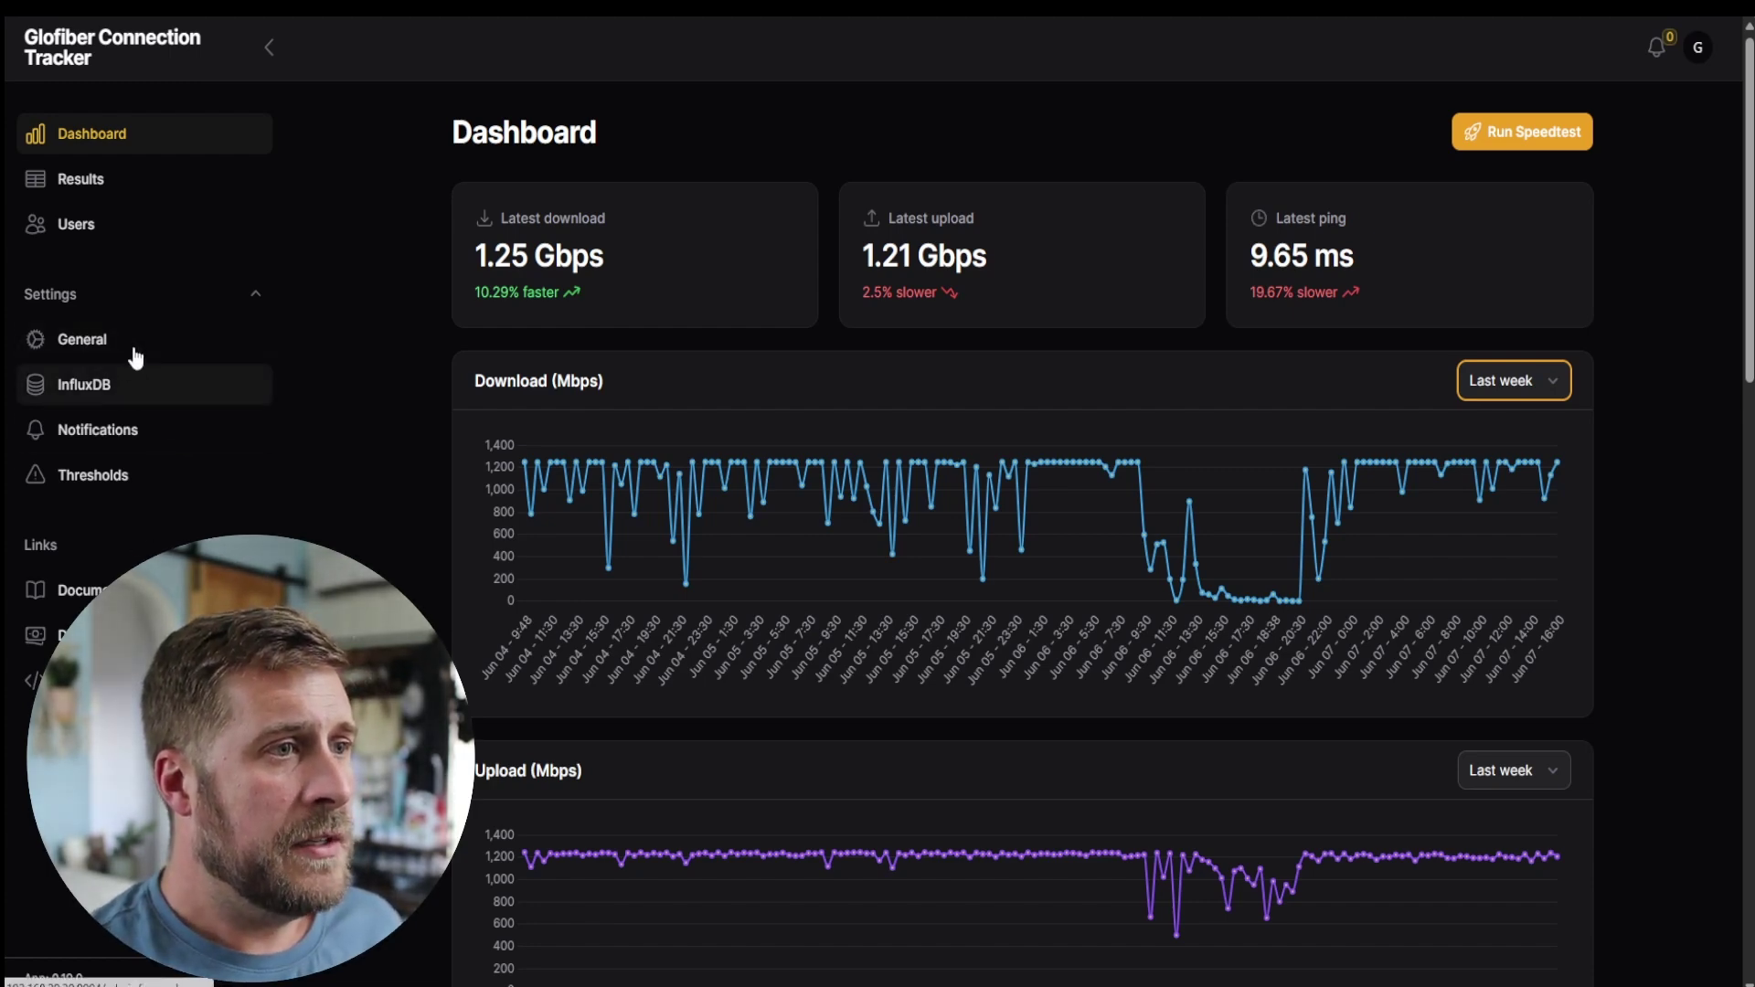
Step: Open General settings, check the */30 * * * * schedule, and open Cron Generator in a new tab
{"action": "left_click", "coordinate": [106, 346]}
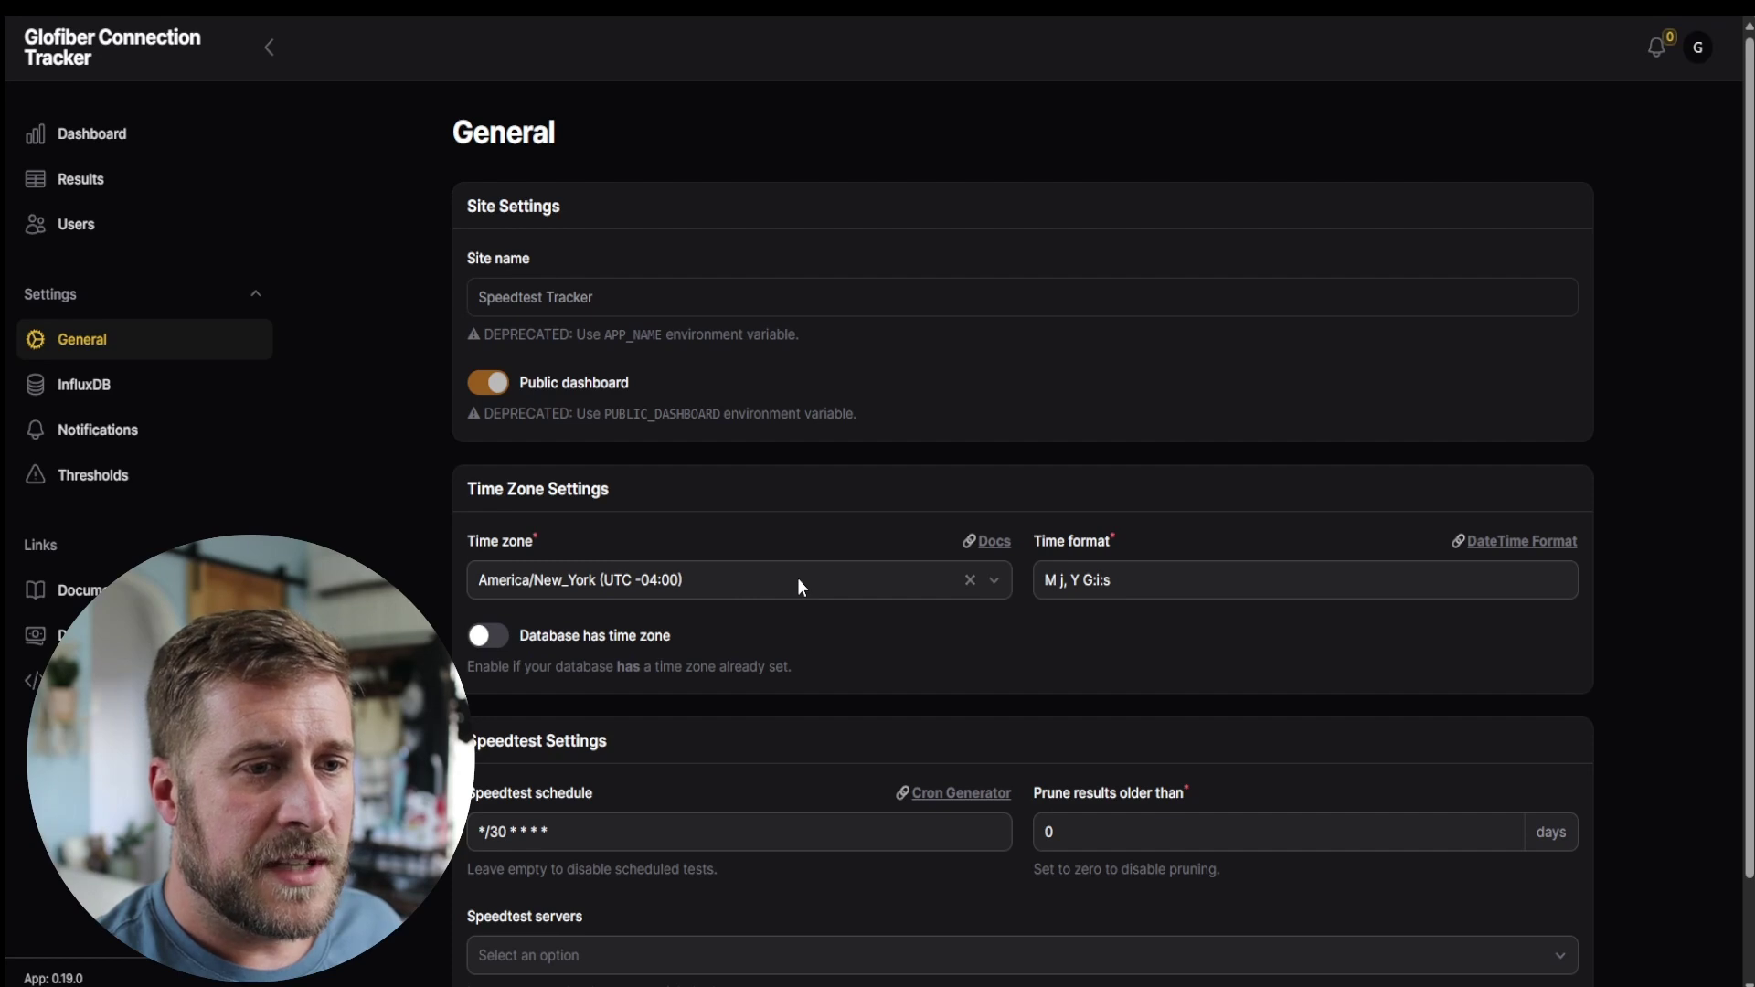
{"action": "scroll", "coordinate": [797, 577], "scroll_direction": "down", "scroll_amount": 2}
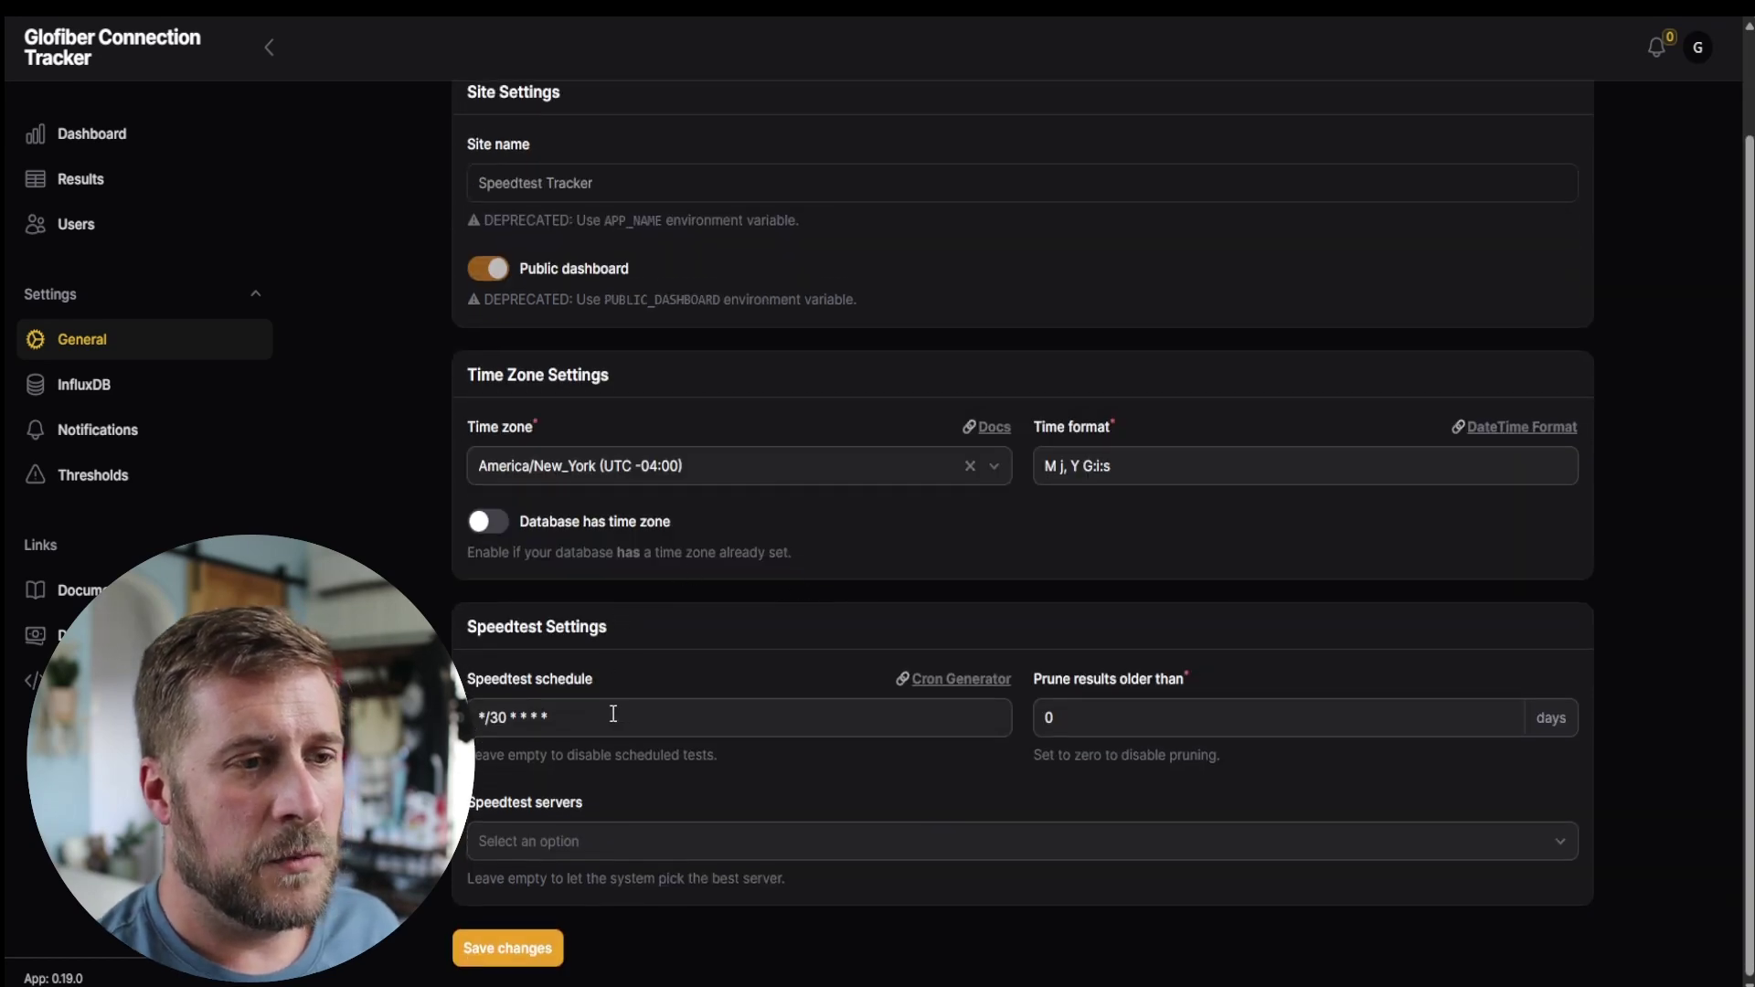
{"action": "left_click", "coordinate": [584, 720]}
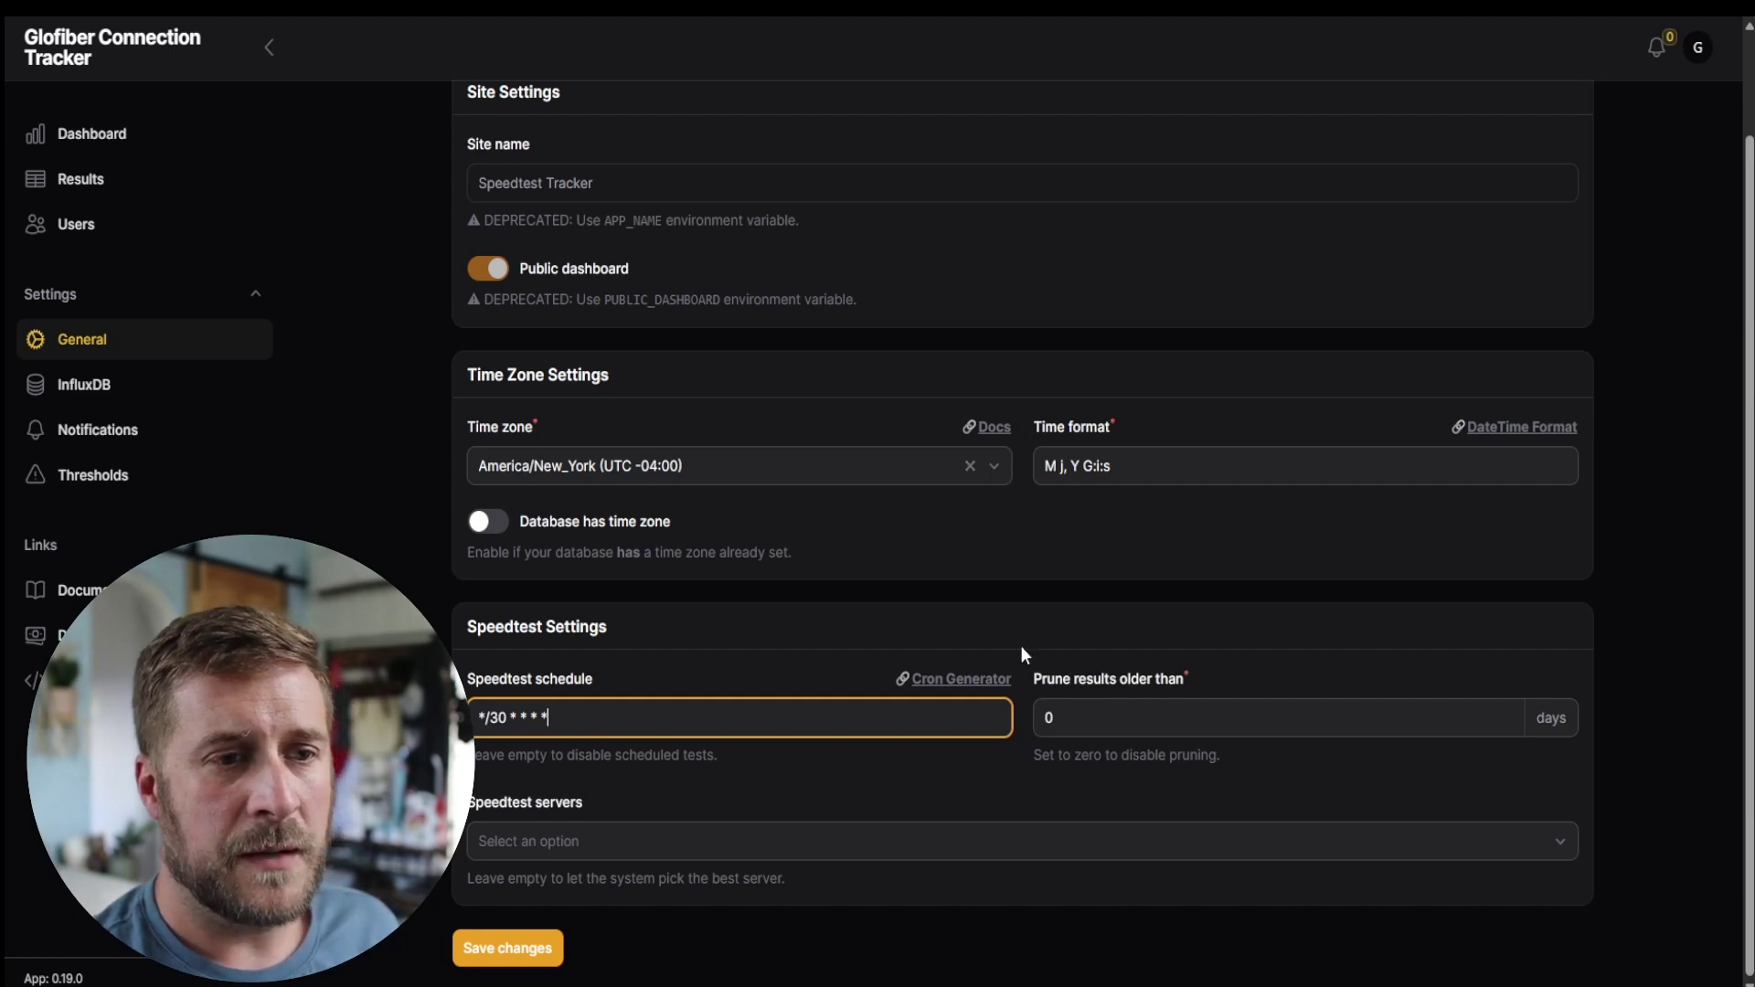
{"action": "right_click", "coordinate": [958, 683]}
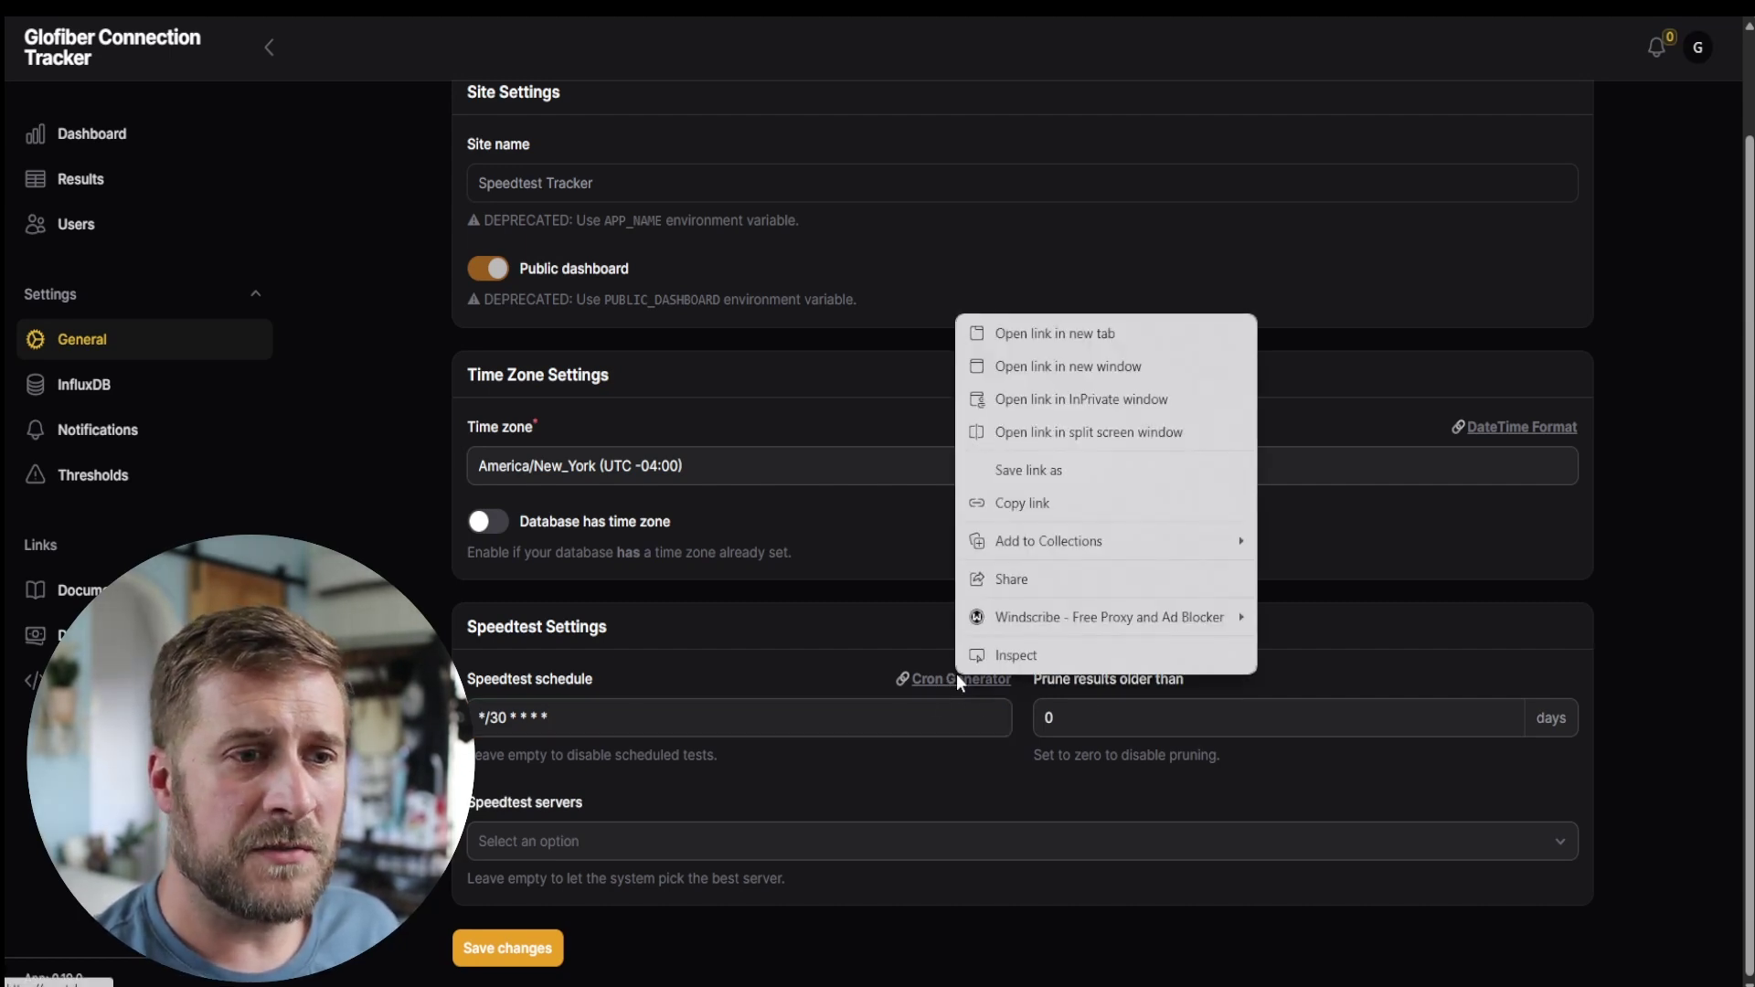
{"action": "left_click", "coordinate": [1053, 335]}
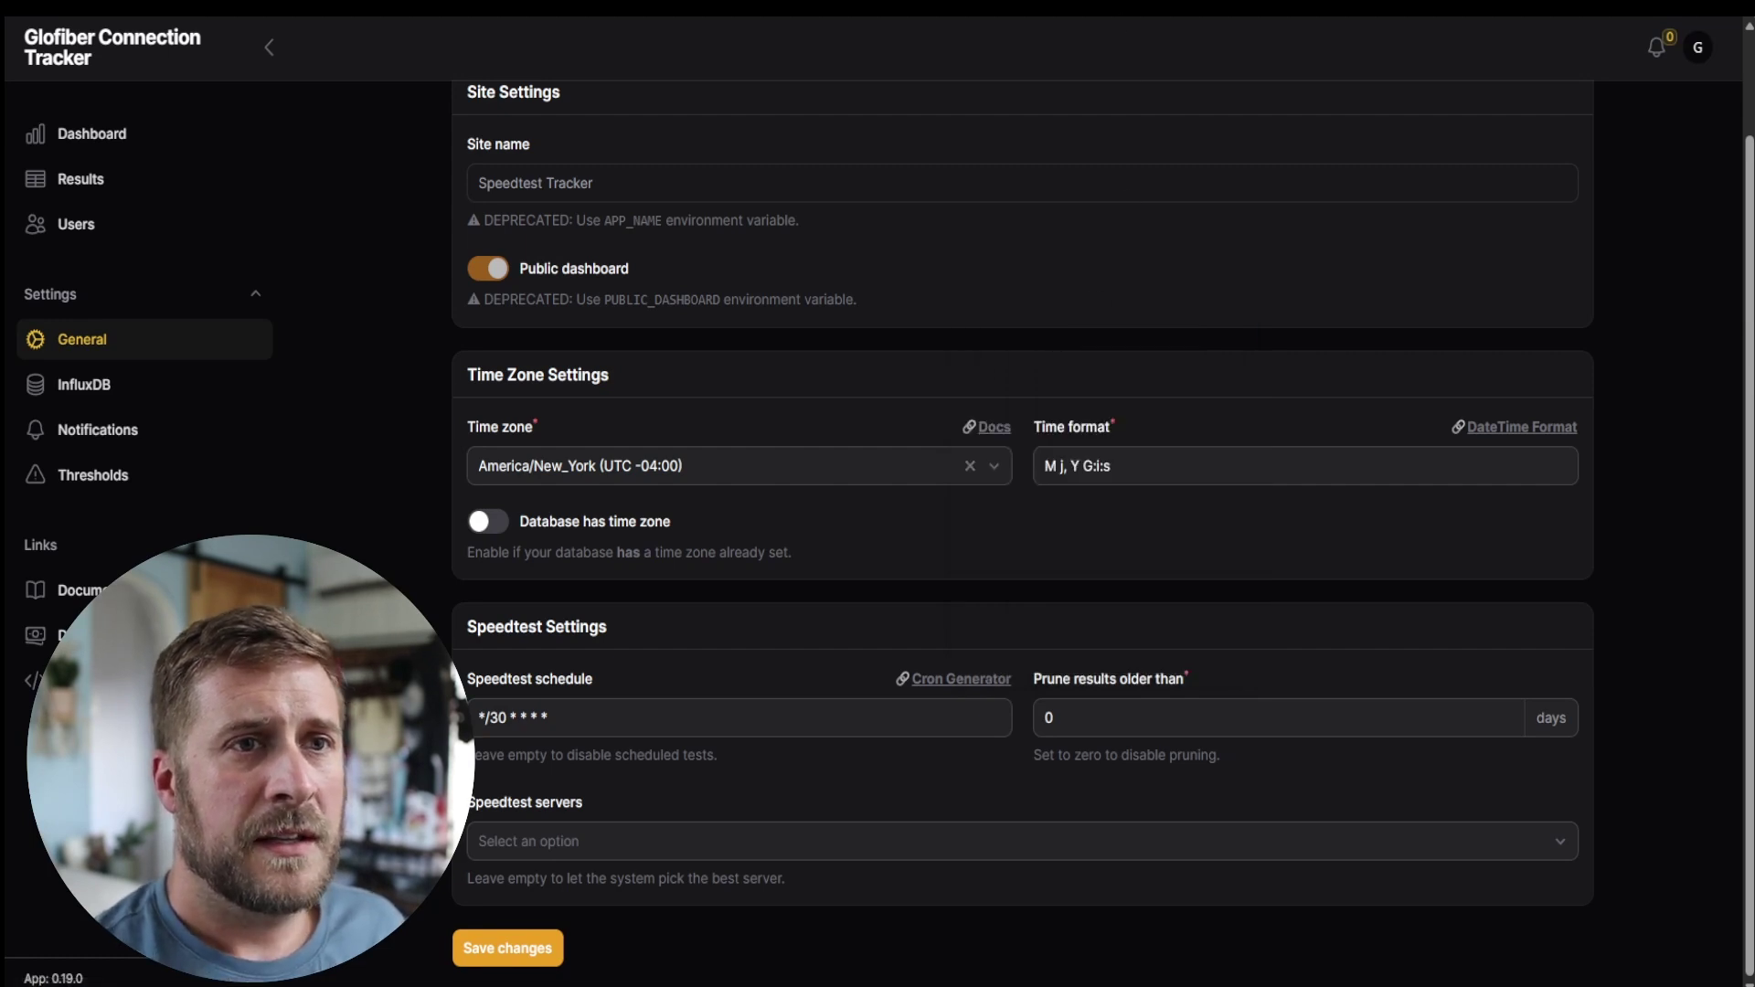
{"action": "key", "text": "ctrl+Tab"}
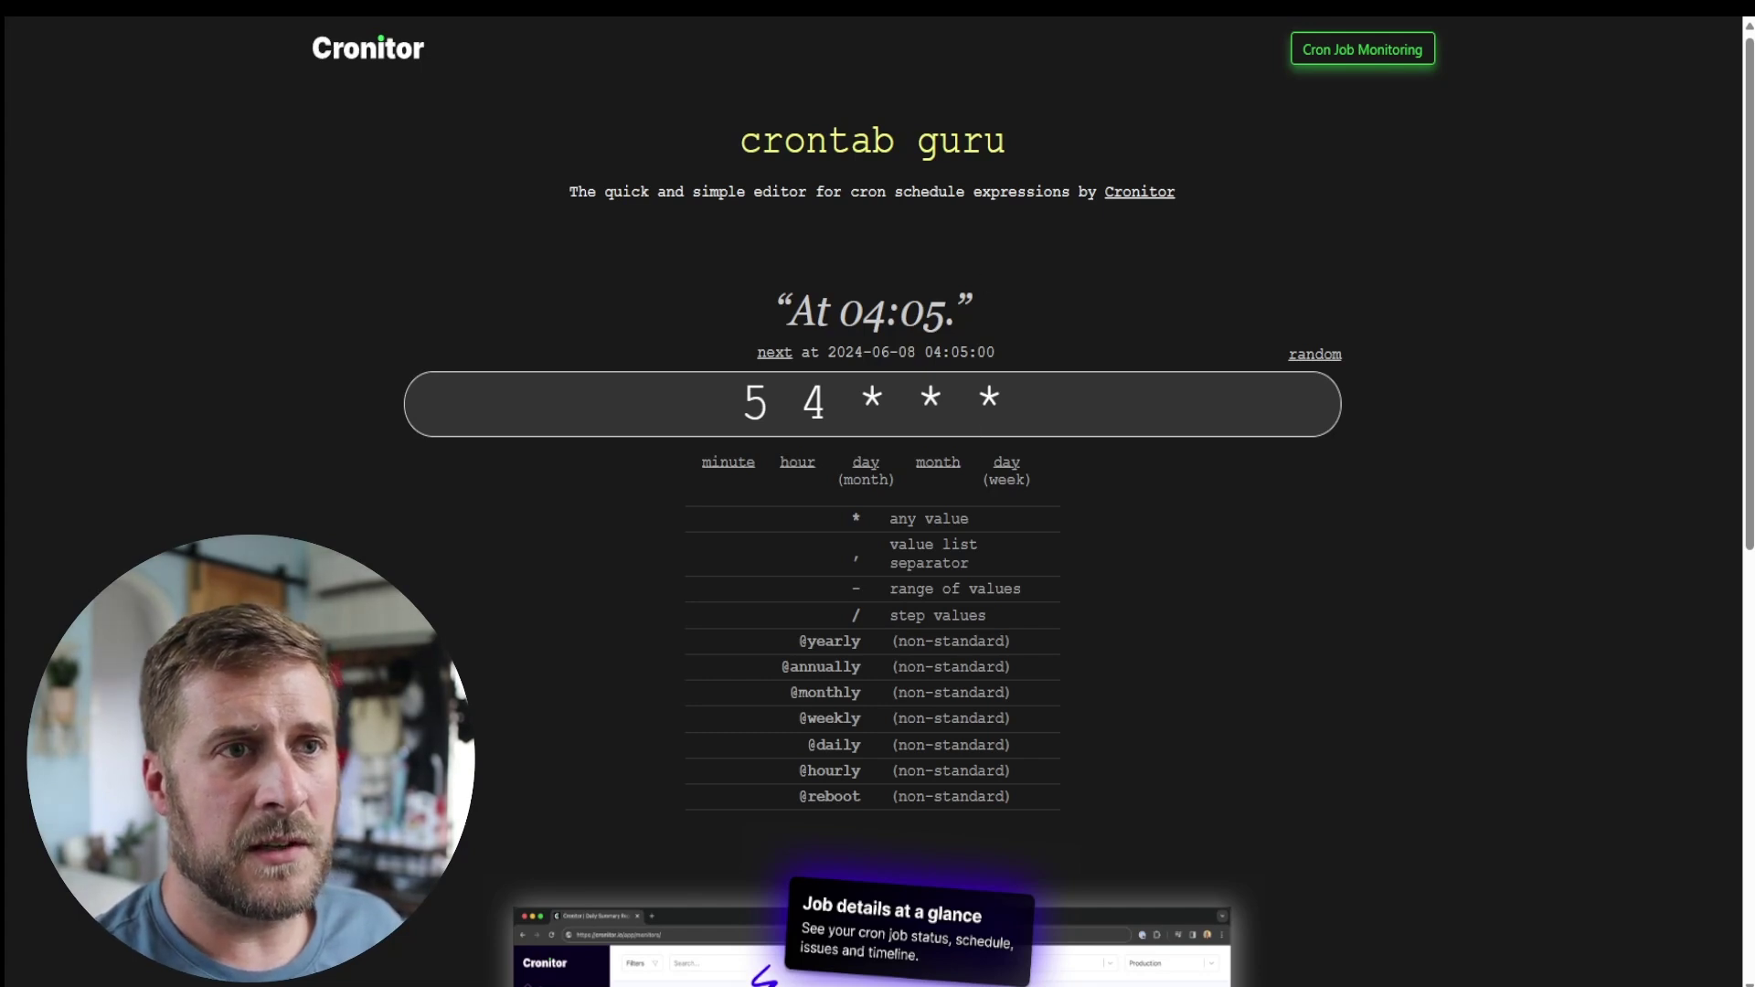
{"action": "key", "text": "ctrl+shift+Tab"}
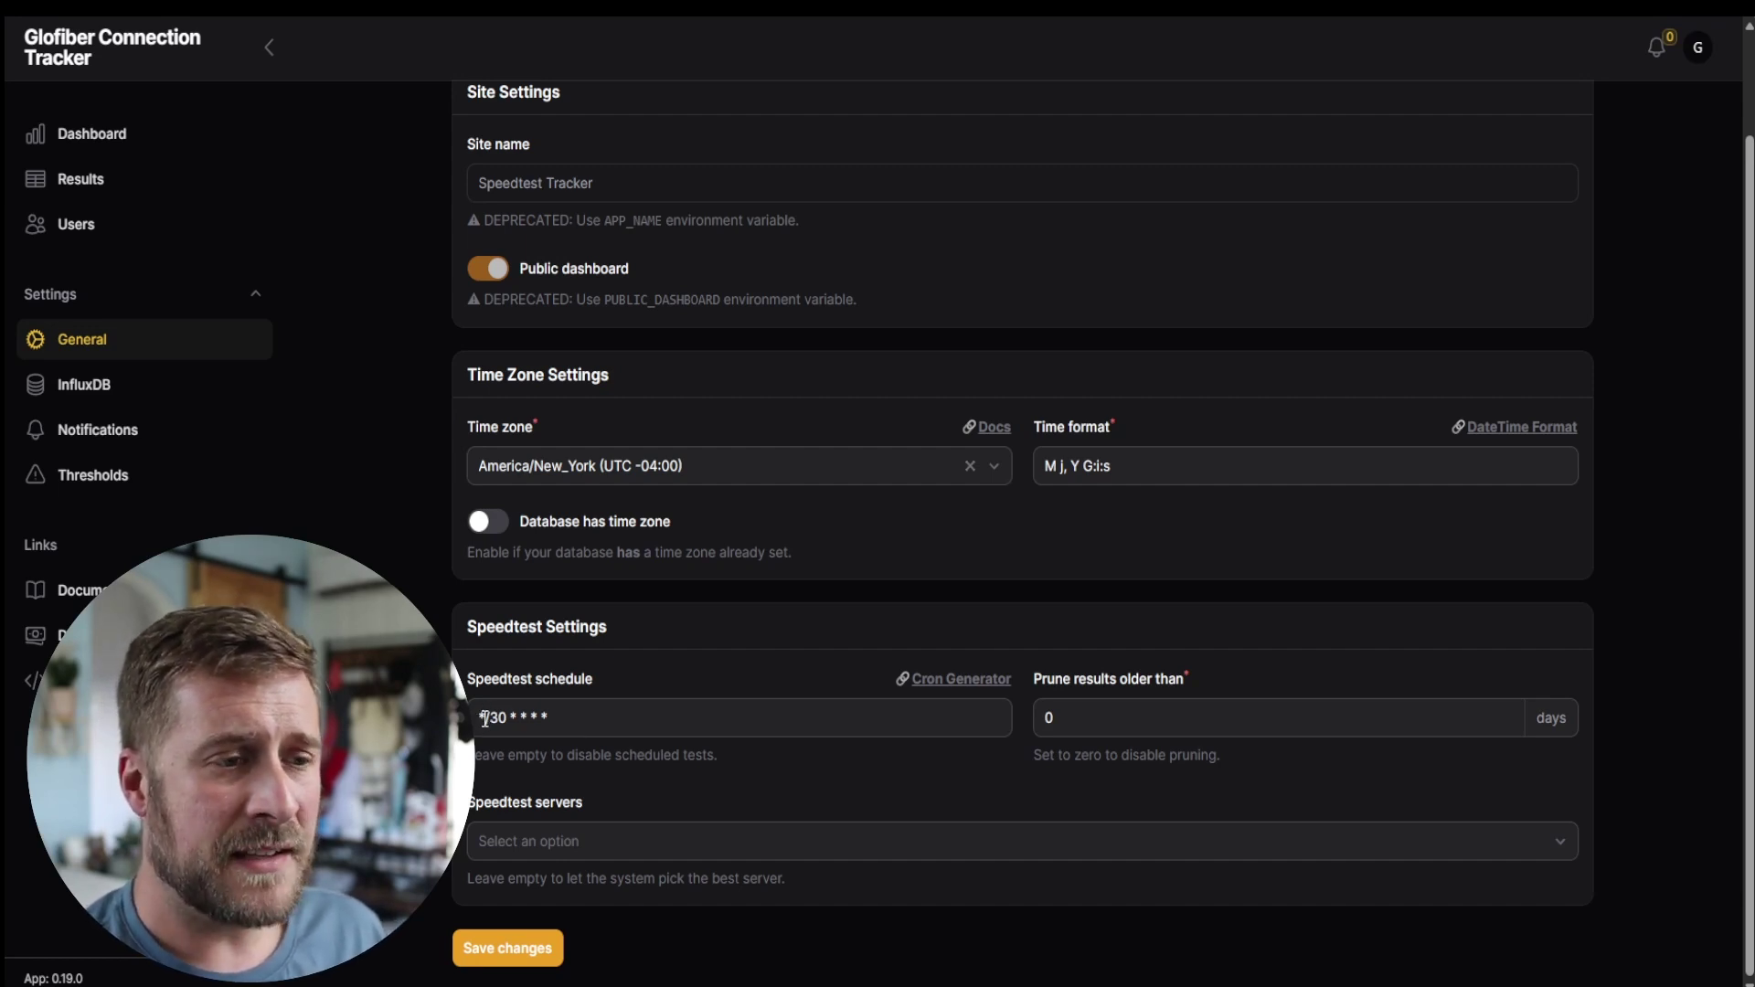
Step: Keep the */30 * * * * schedule and dismiss the speedtest servers list without choosing a server
{"action": "left_click", "coordinate": [536, 714]}
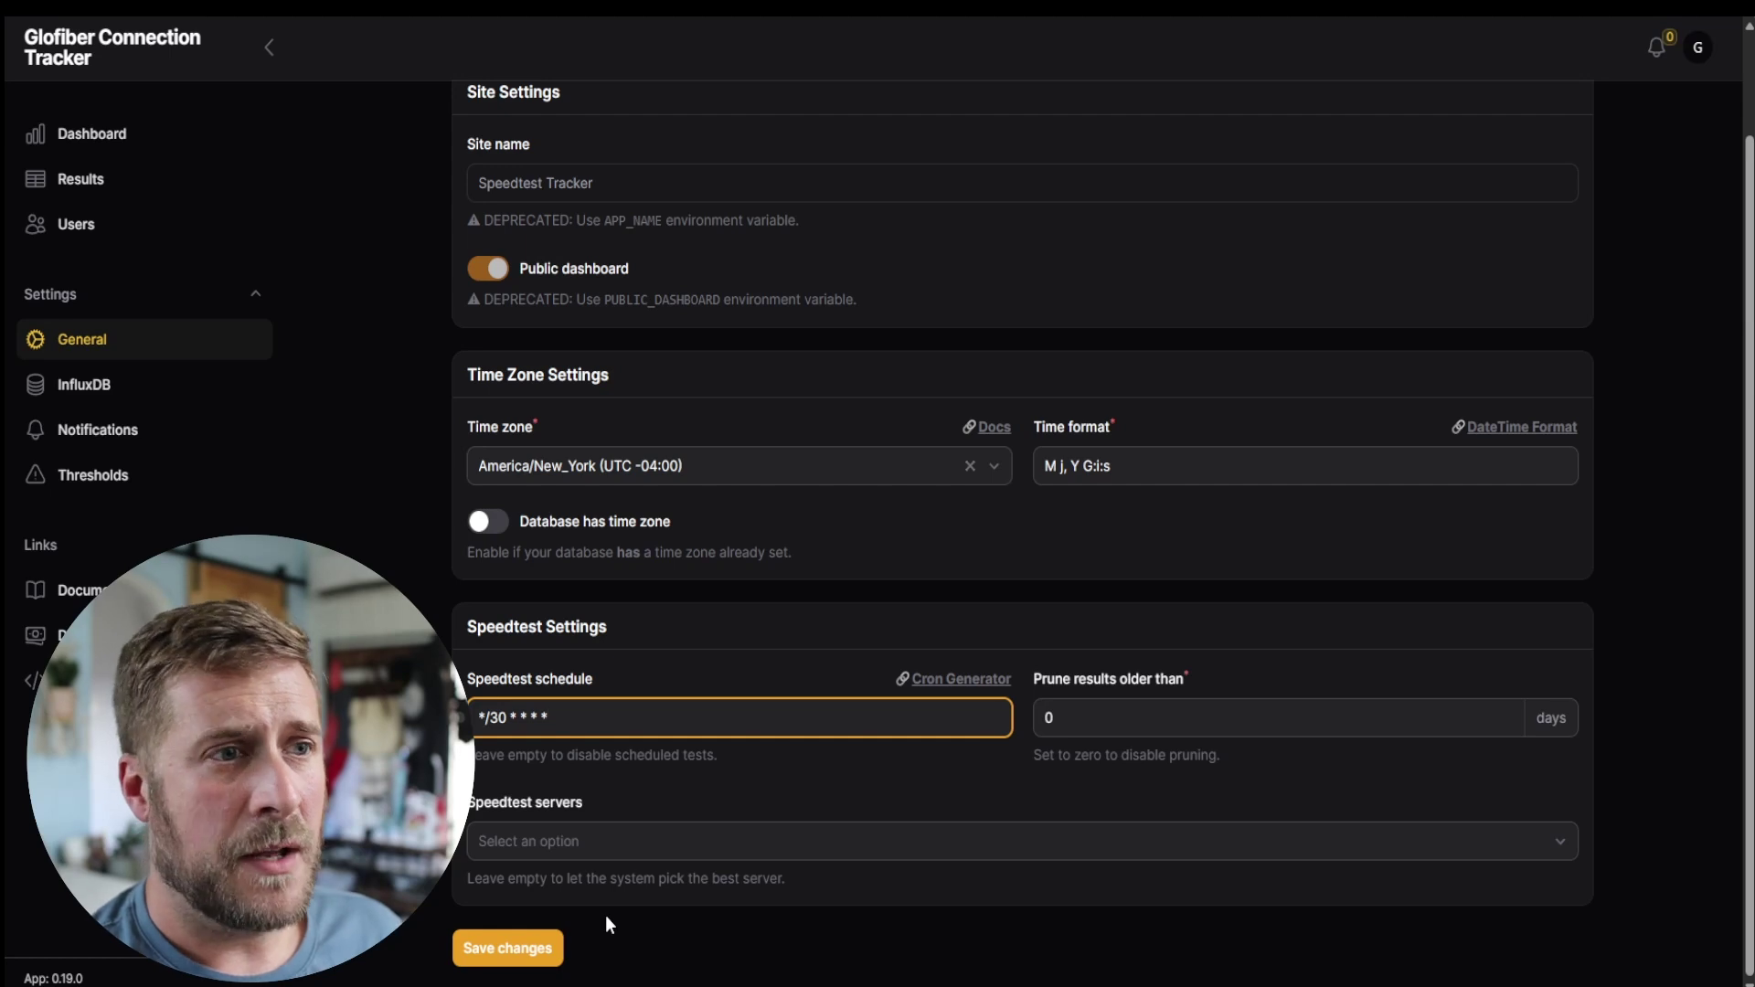
{"action": "left_click", "coordinate": [576, 840]}
{"action": "key", "text": "Escape"}
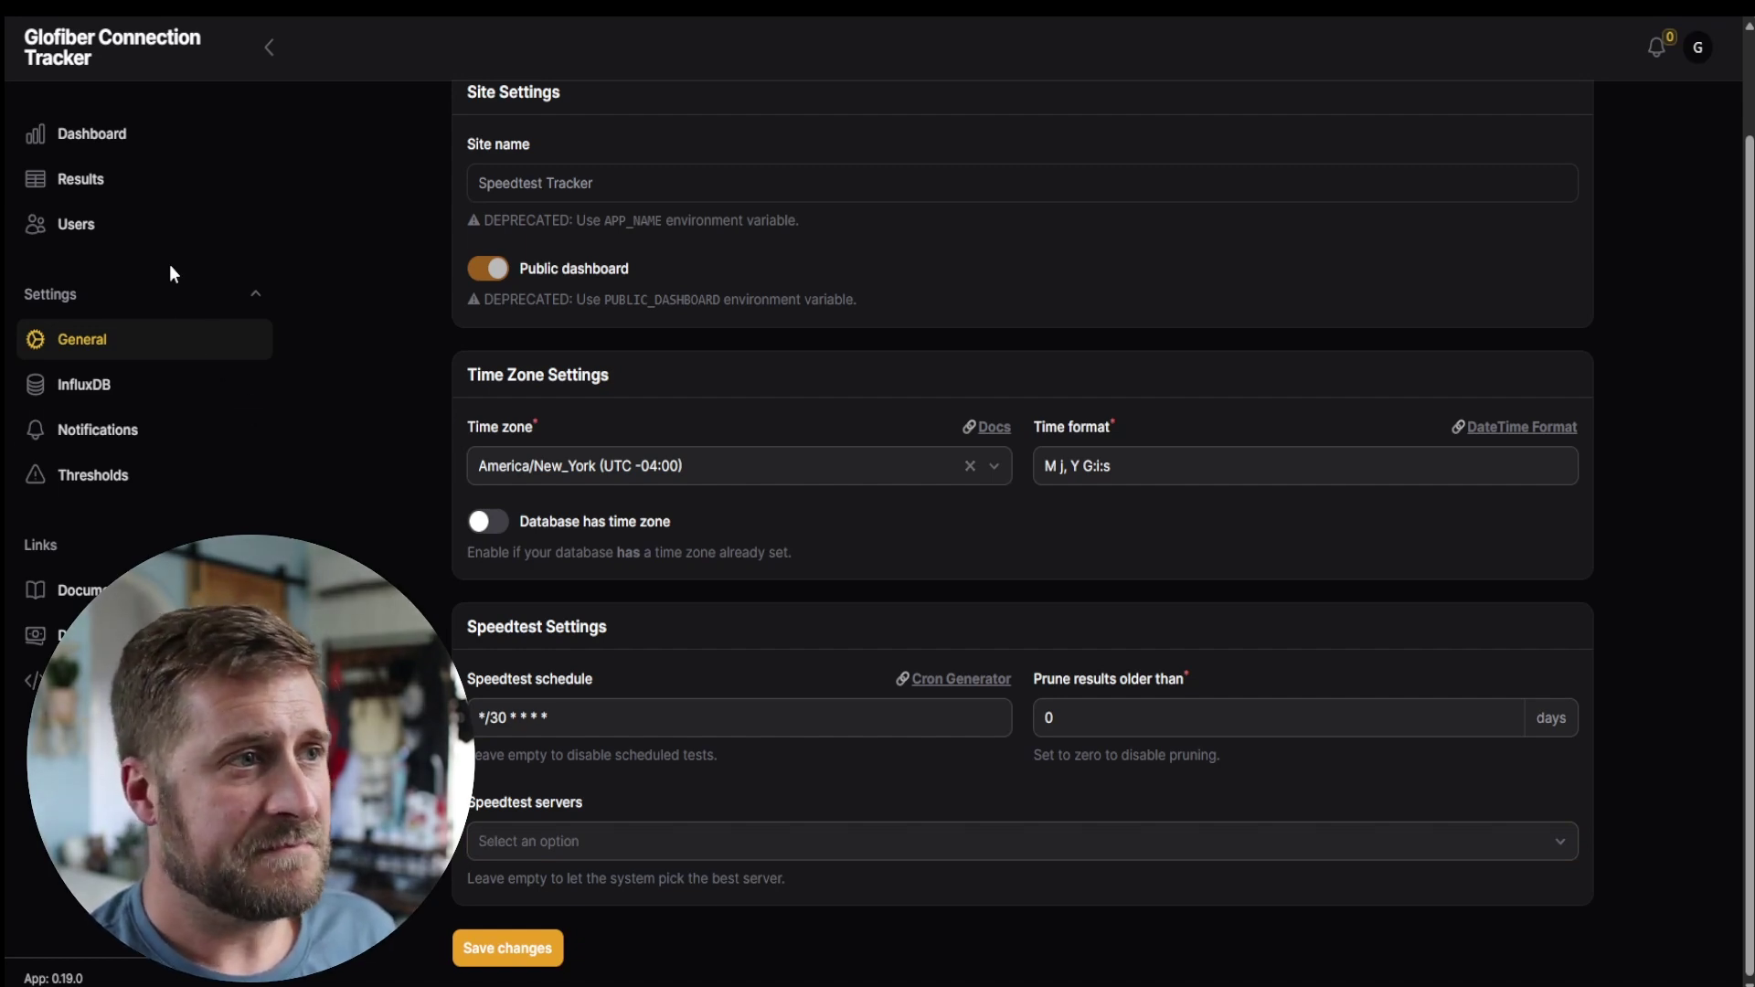
{"action": "left_click", "coordinate": [95, 131]}
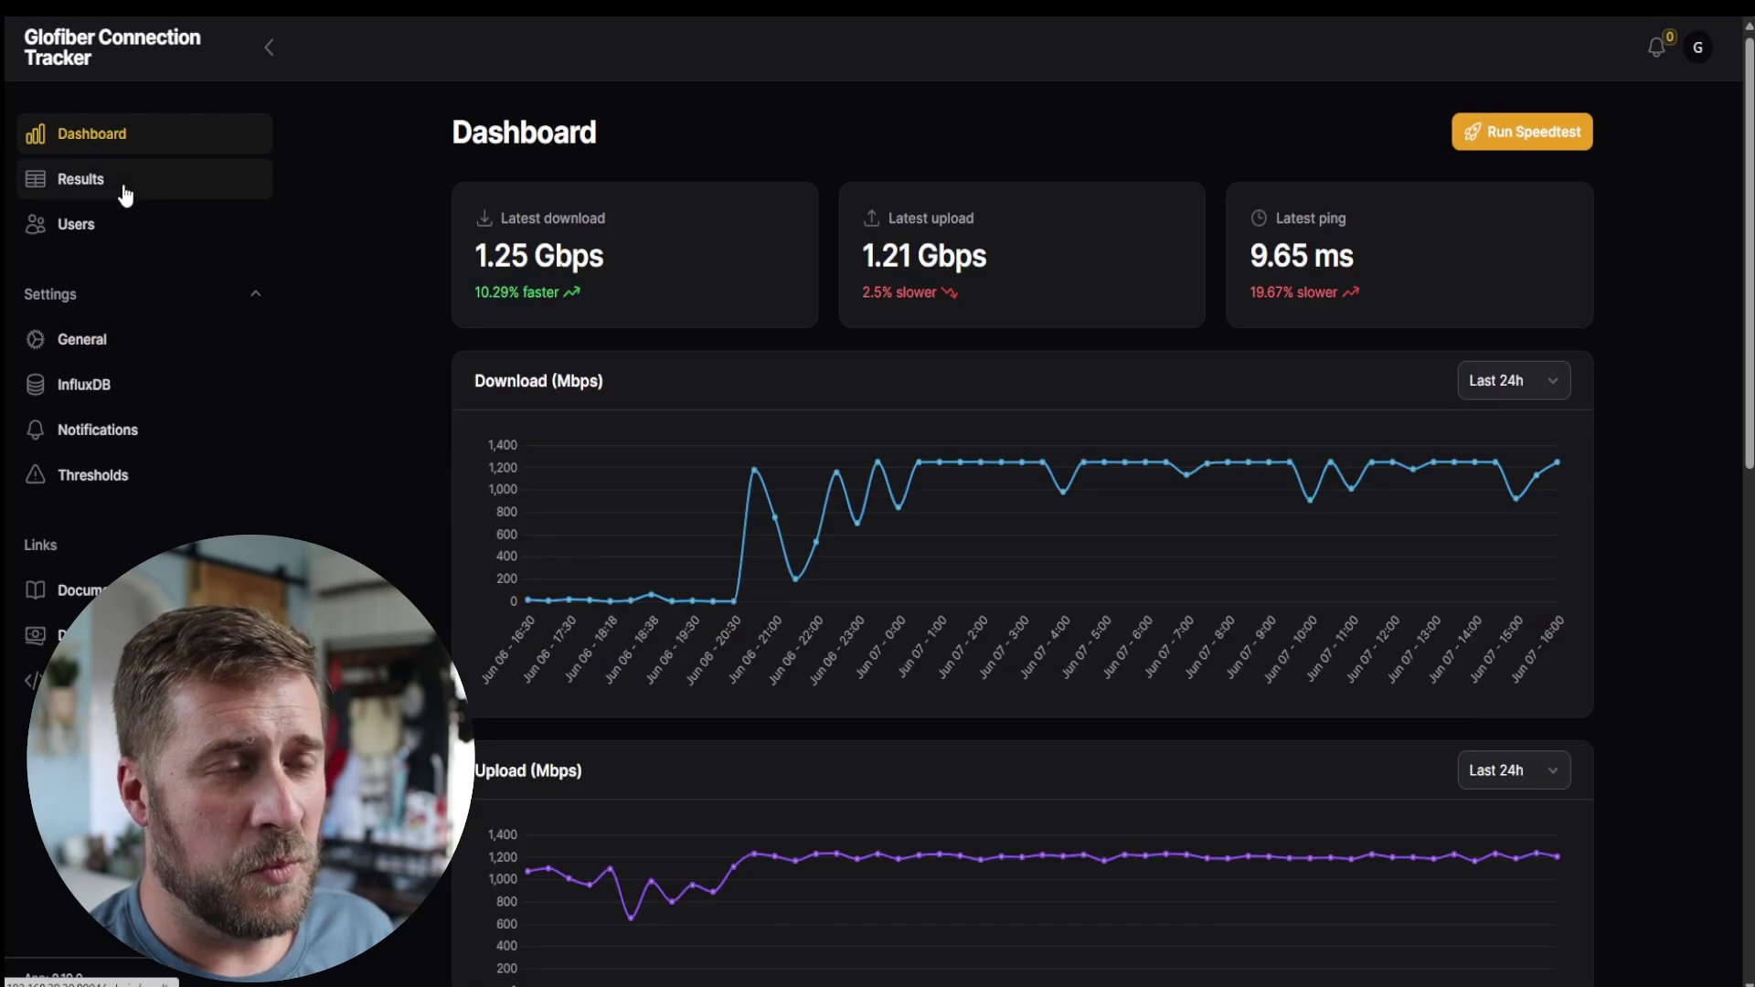